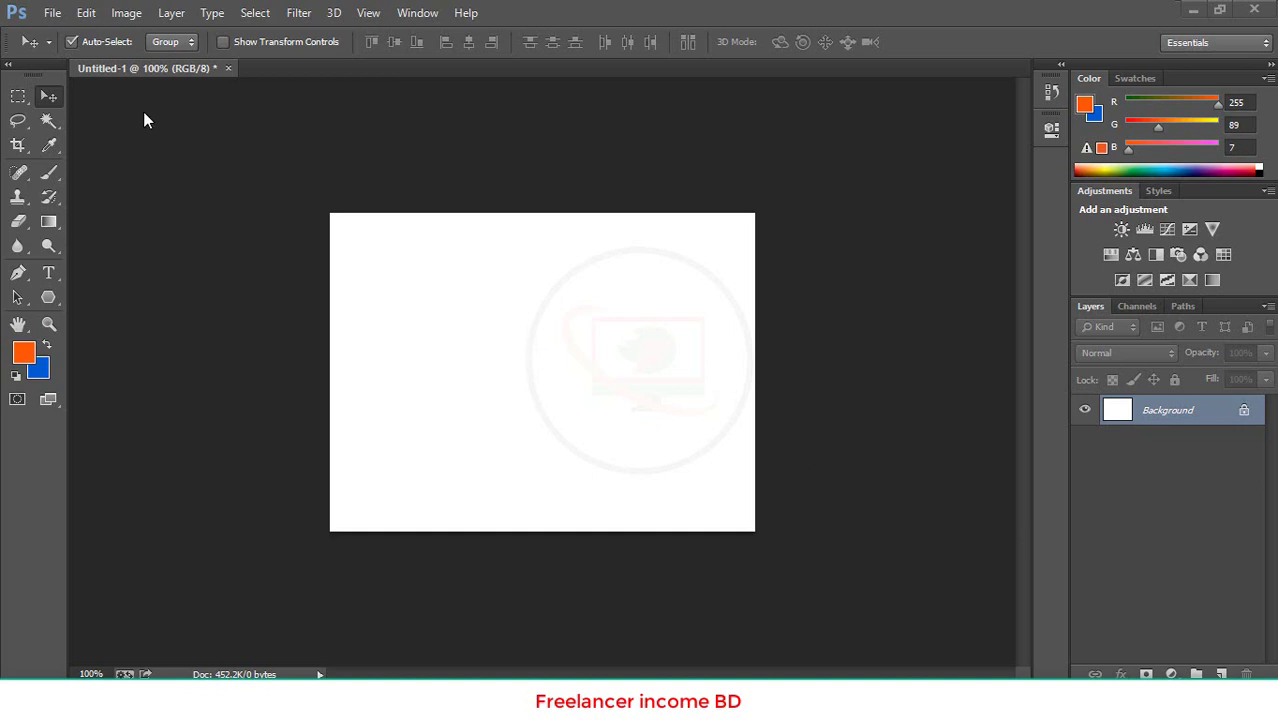
Draw a large five-sided Polygon 1 pentagon overlapping the canvas's upper-left corner.
left_click(49, 298)
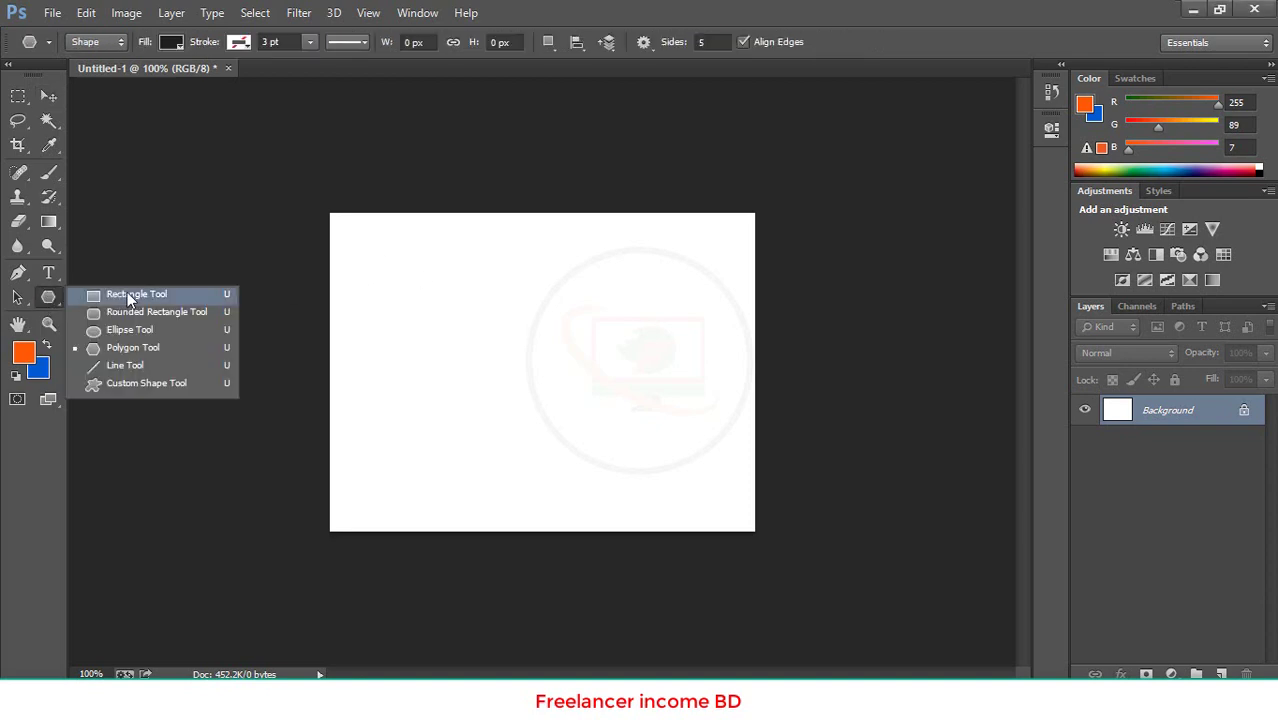
left_click(128, 296)
left_click(47, 302)
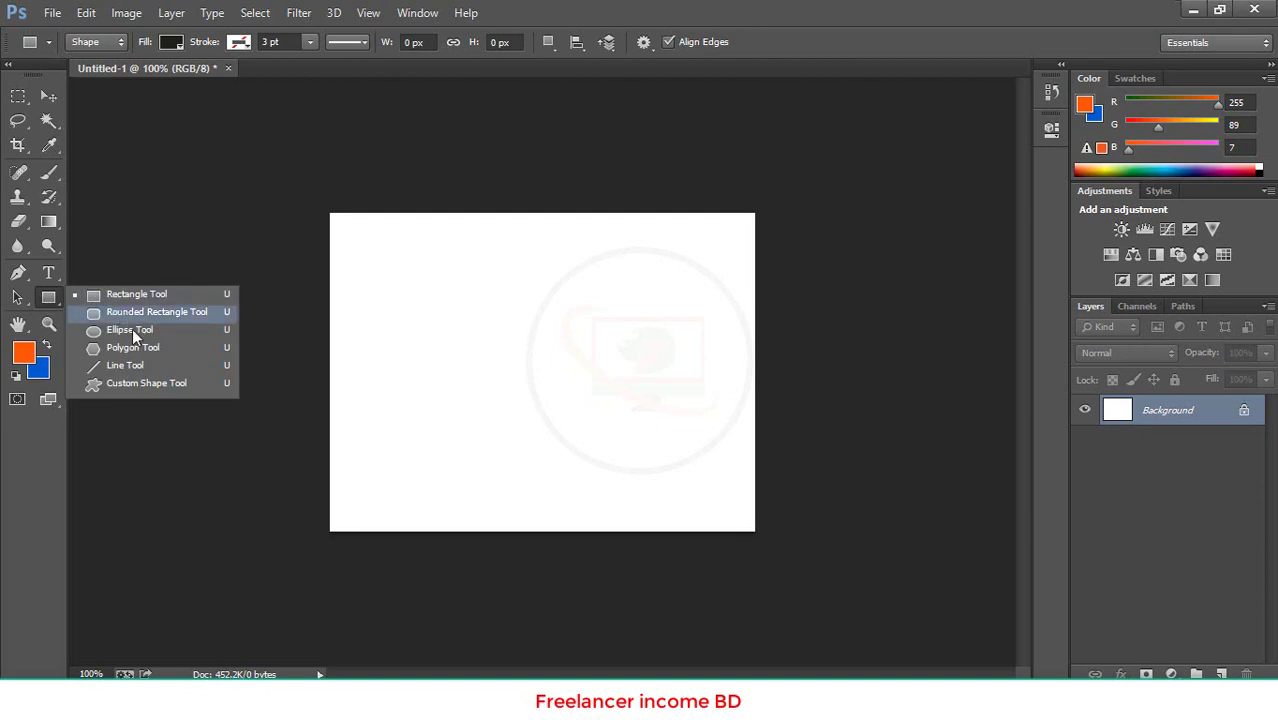
left_click(133, 348)
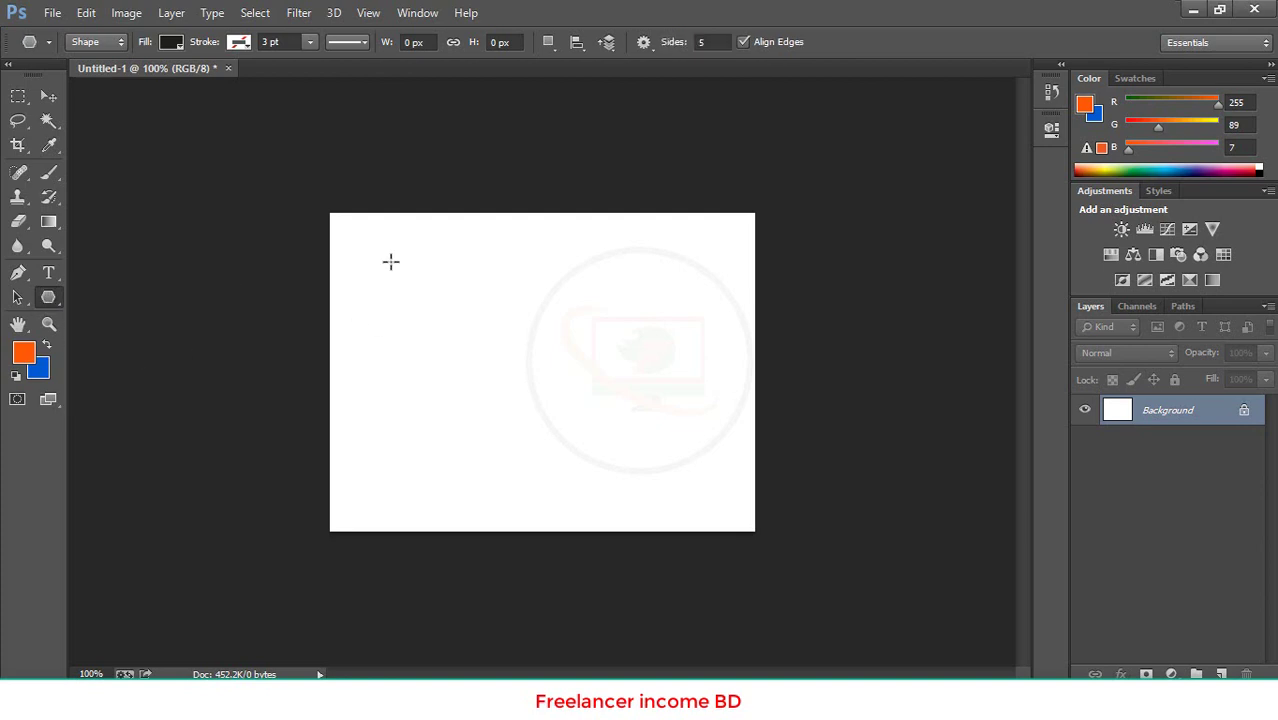
left_click_drag(391, 261, 506, 387)
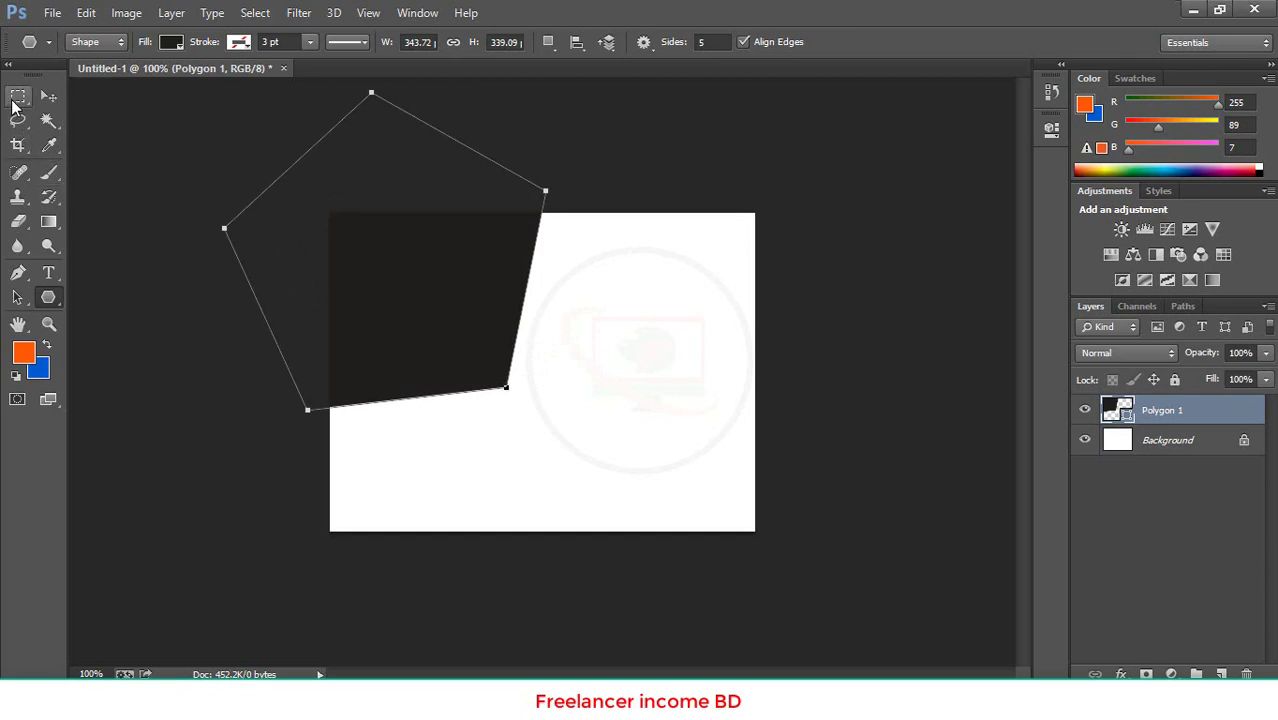
Move the pentagon onto the canvas and scale it down to about 38%.
left_click(49, 96)
mouse_move(398, 302)
left_mouse_down()
mouse_move(607, 418)
mouse_move(553, 417)
left_mouse_up()
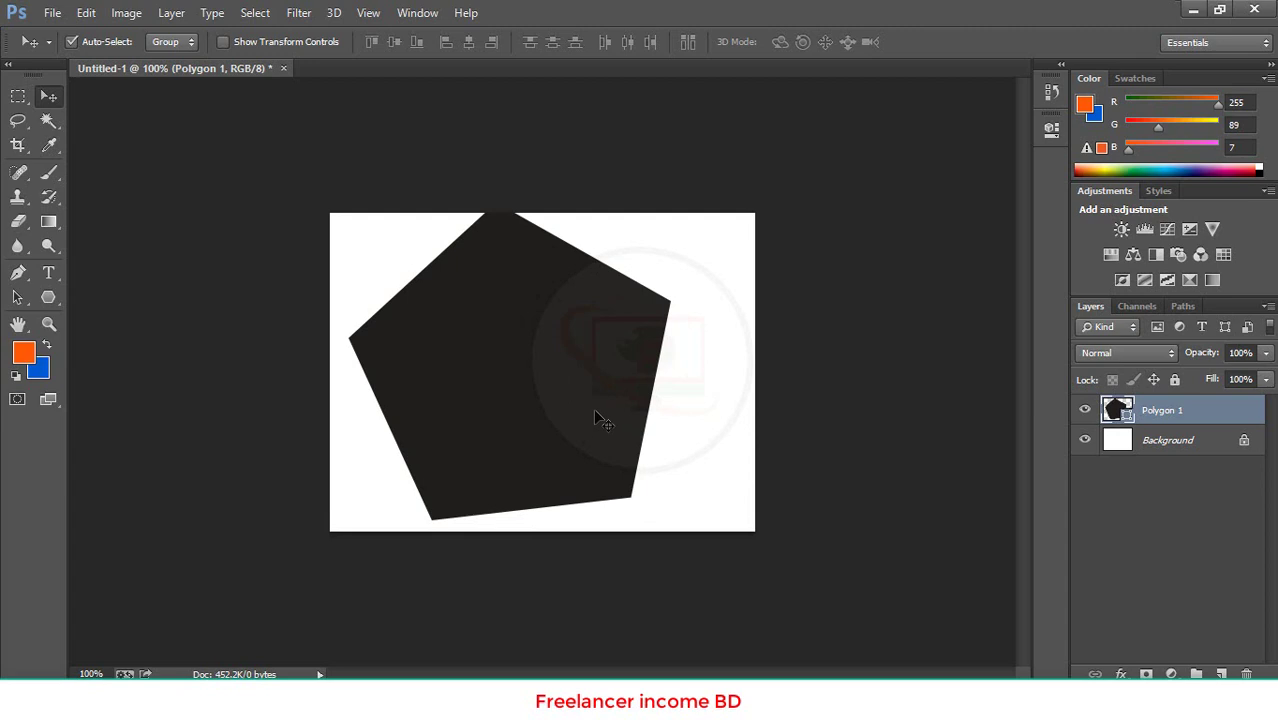
key("ctrl+t")
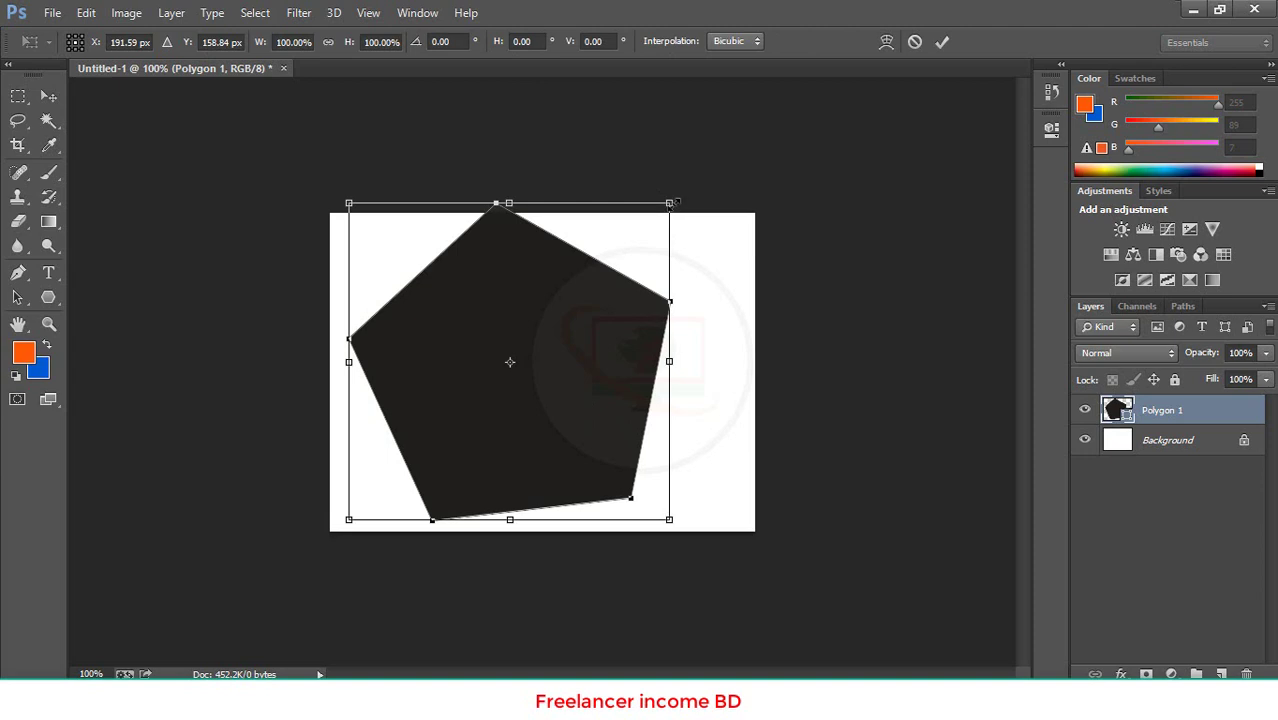
left_click_drag(669, 203, 536, 421)
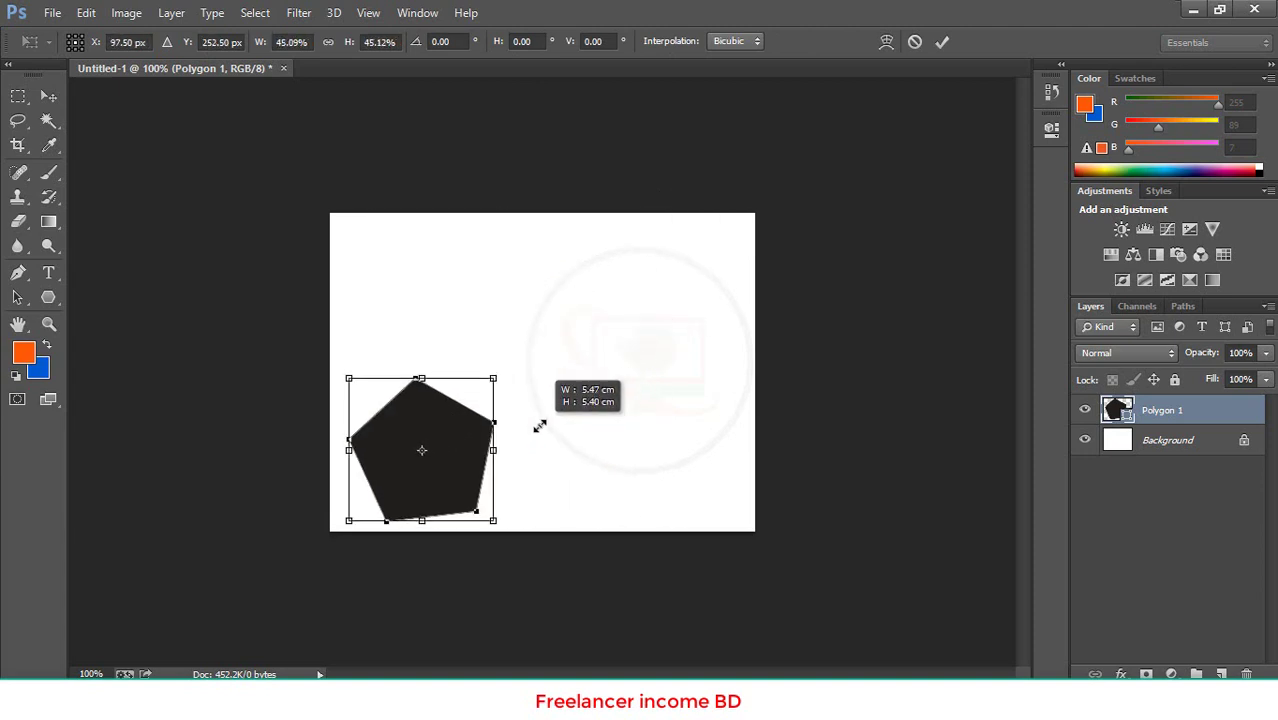
mouse_move(497, 373)
left_mouse_down()
mouse_move(545, 317)
mouse_move(492, 483)
left_mouse_up()
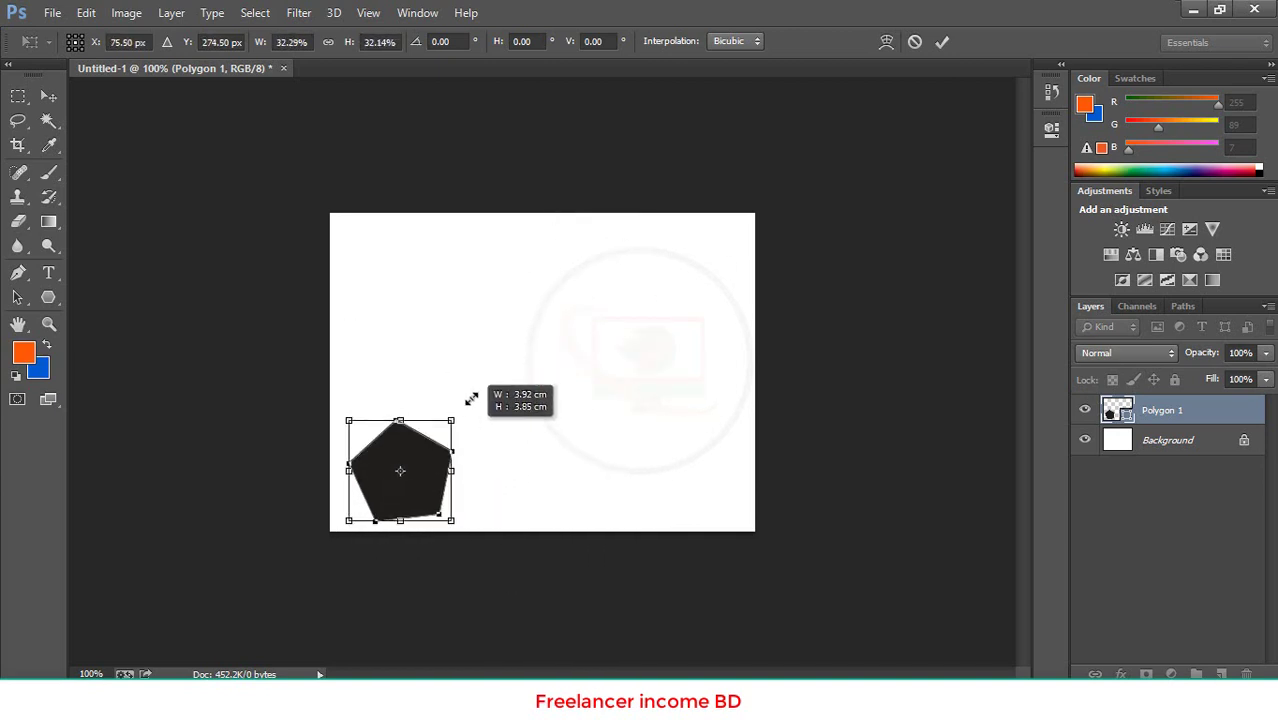
mouse_move(492, 483)
left_mouse_down()
mouse_move(477, 486)
mouse_move(642, 386)
mouse_move(679, 406)
mouse_move(567, 487)
left_mouse_up()
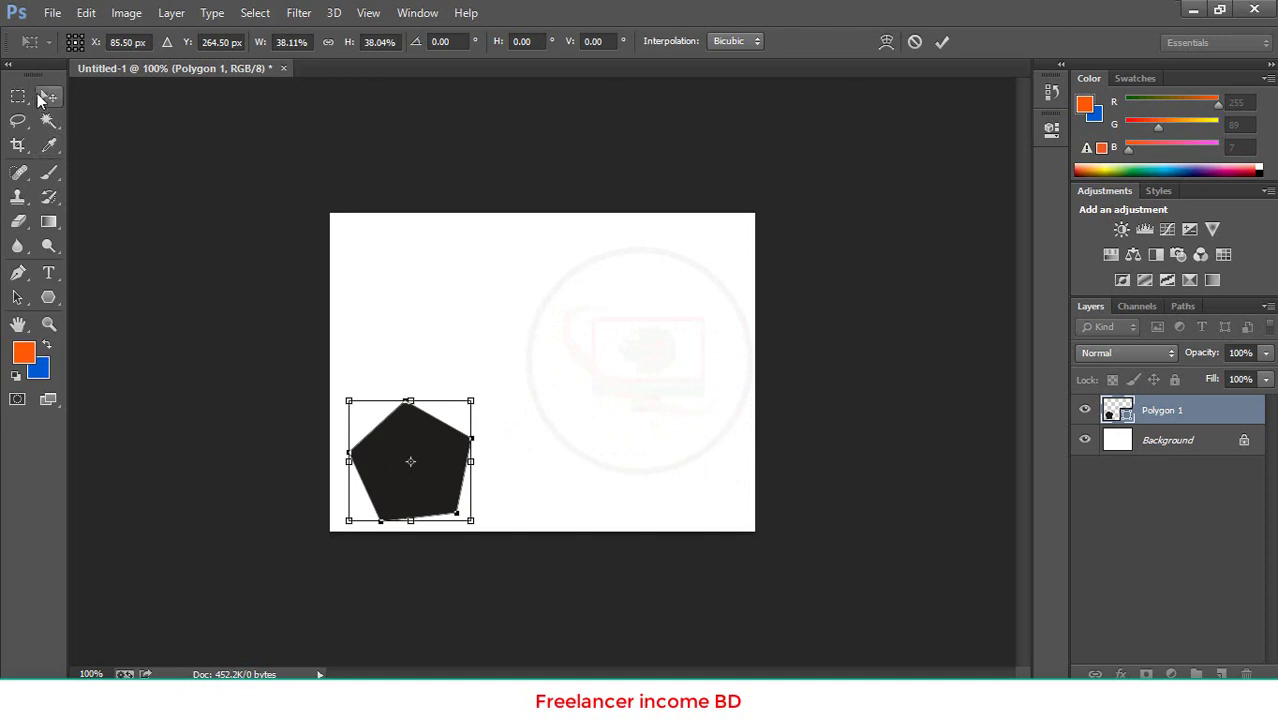
Apply the resize and move the small pentagon up to the upper left.
left_click(48, 96)
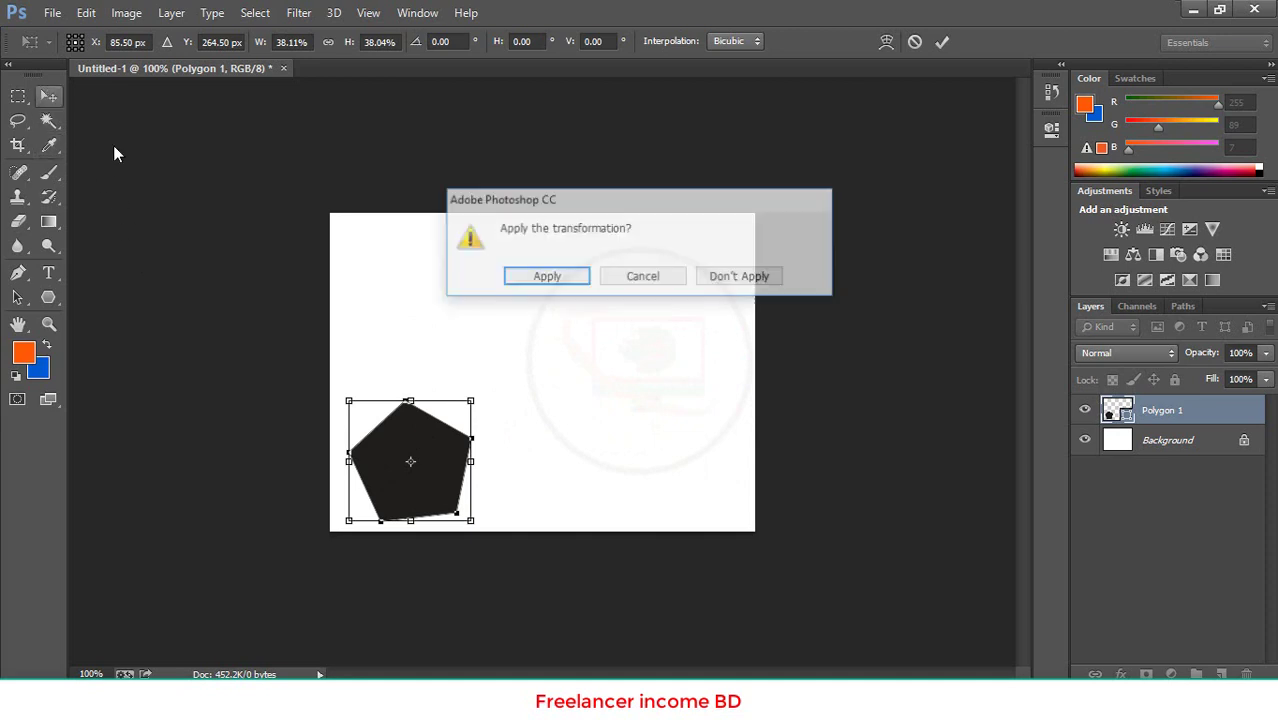
left_click(546, 277)
left_click_drag(421, 442, 413, 309)
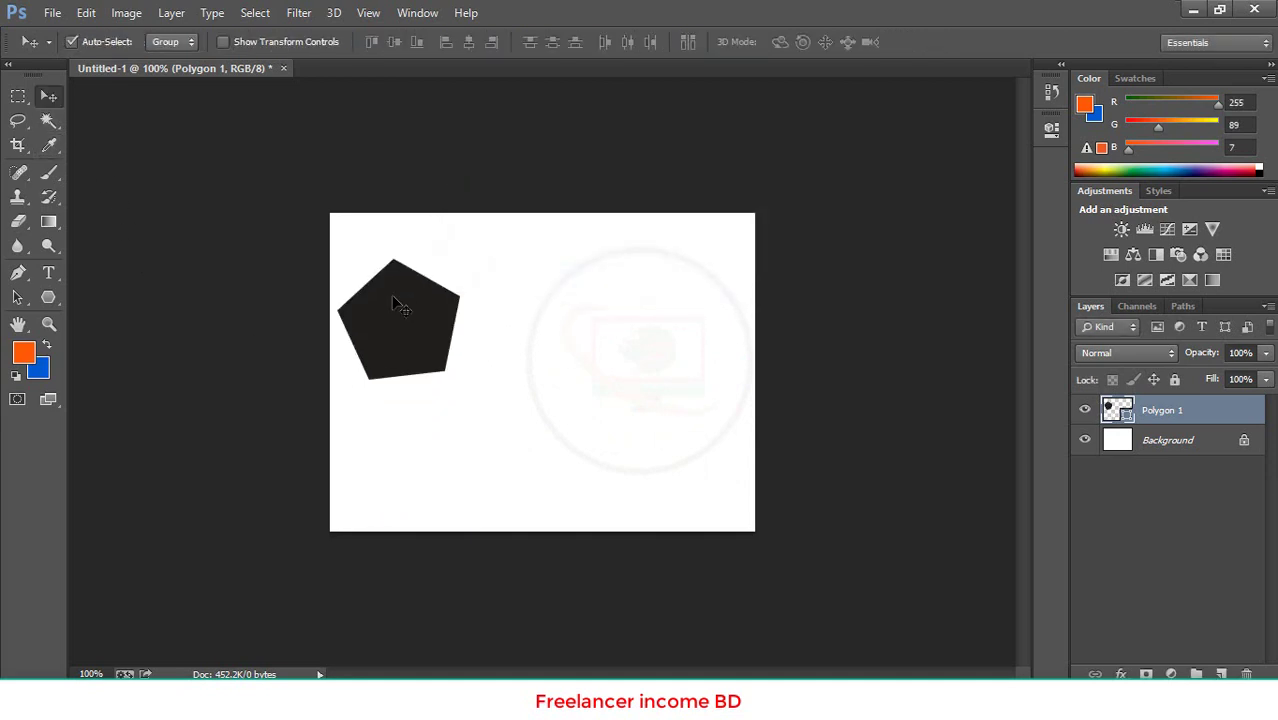
Draw a second pentagon, Polygon 2, near the canvas's top centre.
left_click(48, 297)
mouse_move(525, 313)
left_mouse_down()
mouse_move(670, 527)
mouse_move(574, 297)
mouse_move(656, 340)
mouse_move(633, 337)
mouse_move(581, 263)
left_mouse_up()
left_click(48, 96)
Draw a third pentagon, Polygon 3, and move it about 3 cm right of centre.
left_click(48, 297)
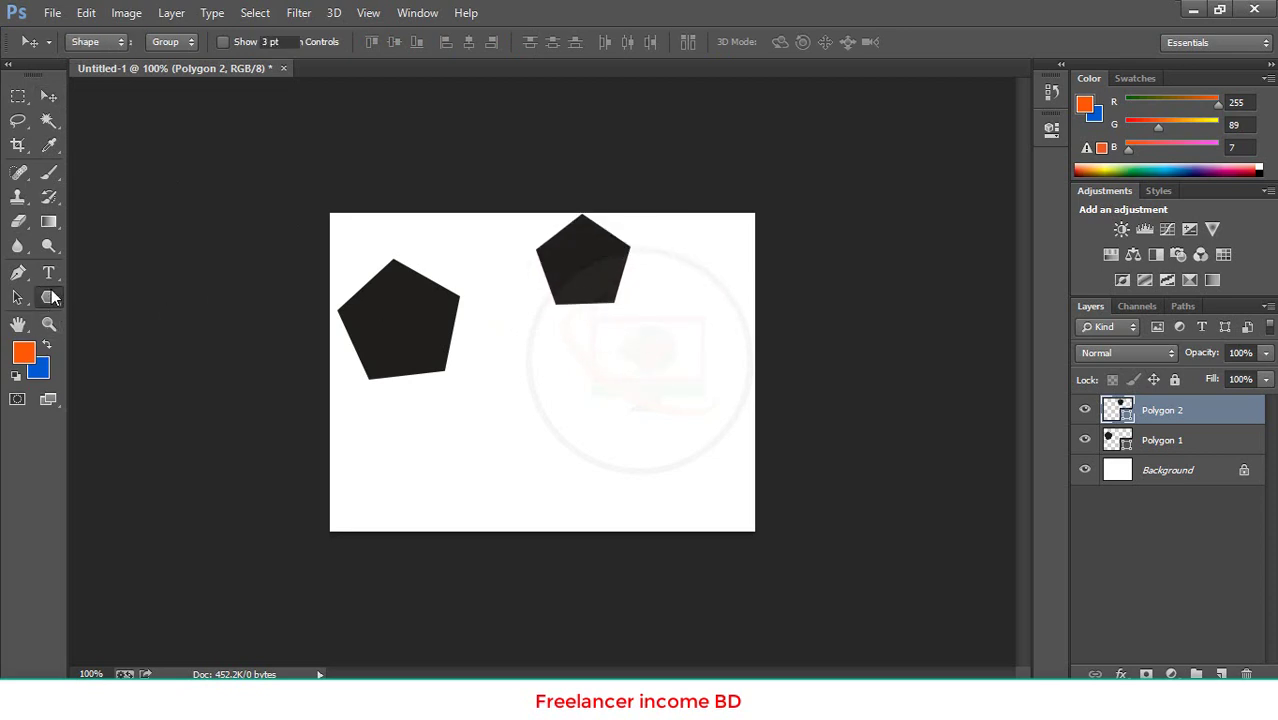
mouse_move(542, 377)
left_mouse_down()
mouse_move(609, 409)
mouse_move(599, 404)
left_mouse_up()
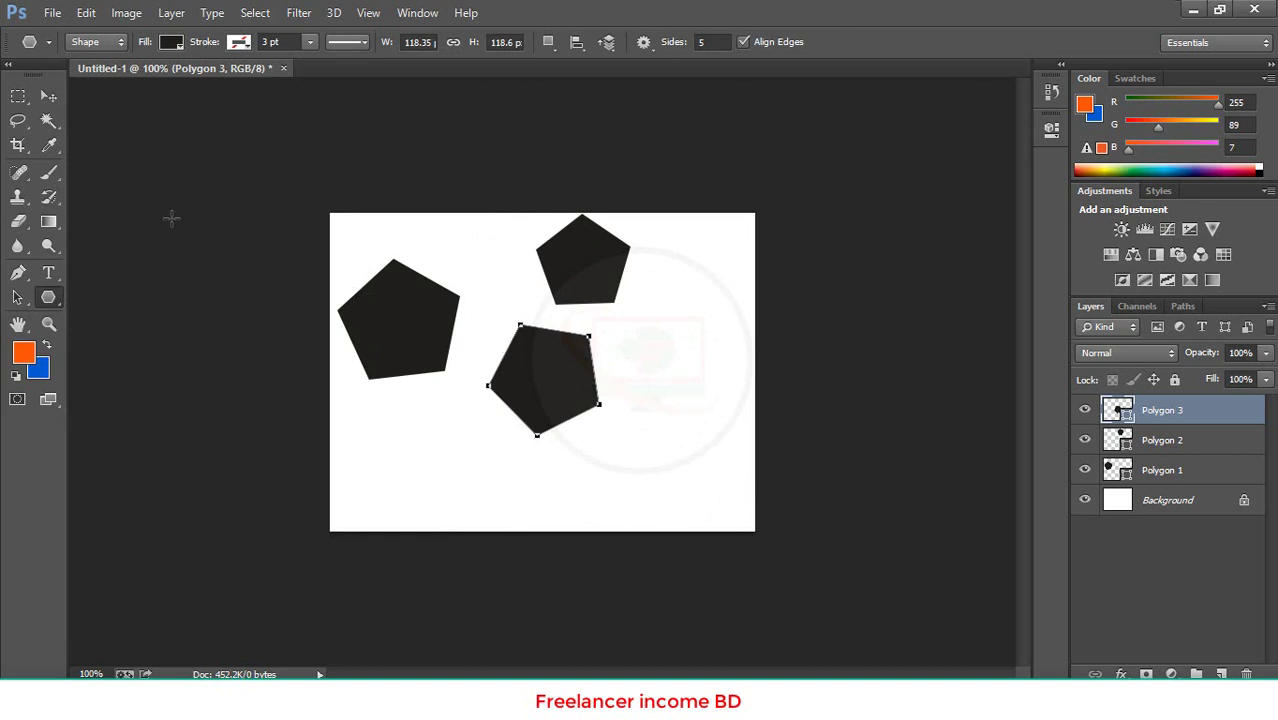
left_click(48, 96)
mouse_move(521, 430)
left_mouse_down()
mouse_move(603, 430)
mouse_move(581, 448)
left_mouse_up()
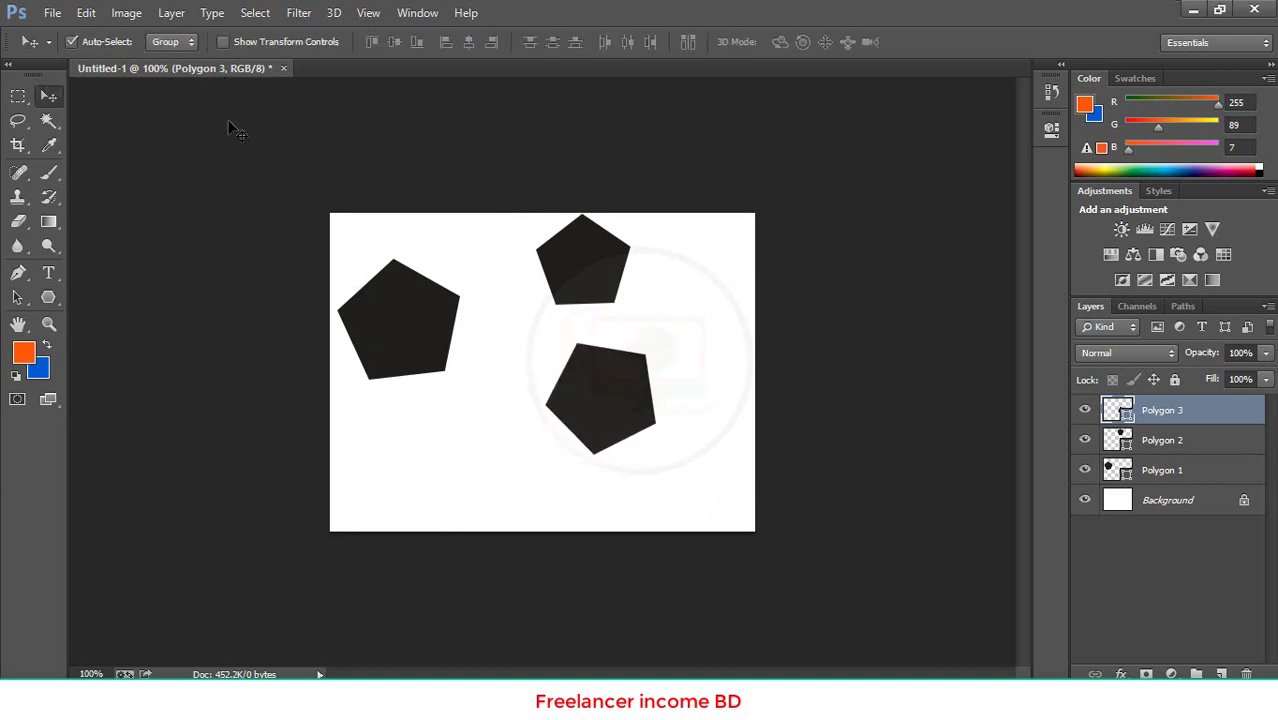
Nudge the left pentagon down-right, then draw Polygon 4 and bring it onto the canvas.
left_click_drag(378, 304, 406, 350)
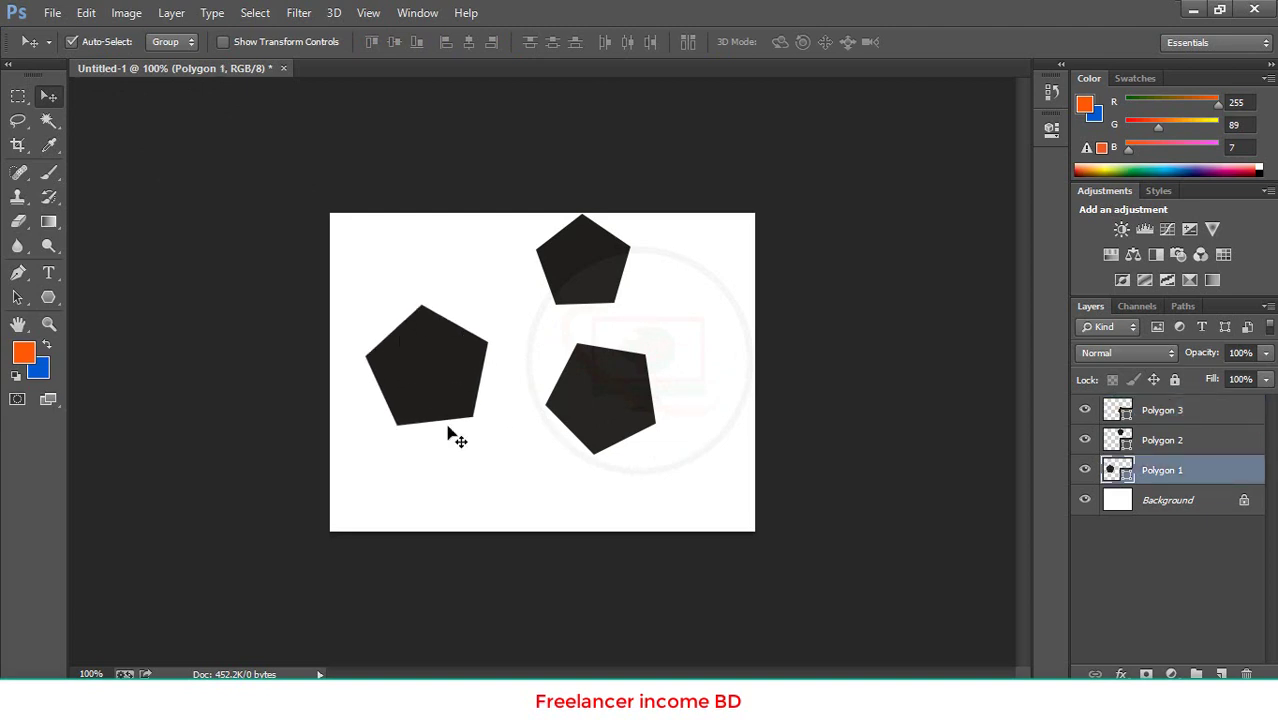
left_click(480, 496)
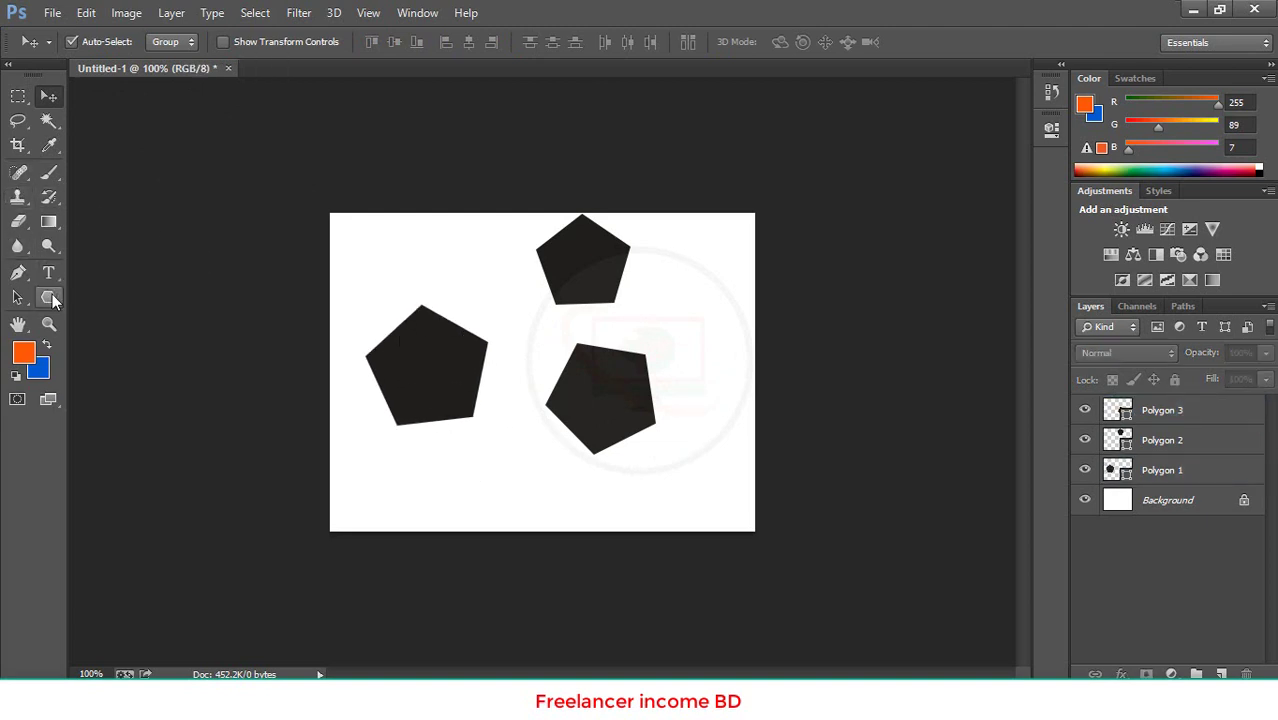
left_click(50, 297)
left_click_drag(391, 249, 457, 292)
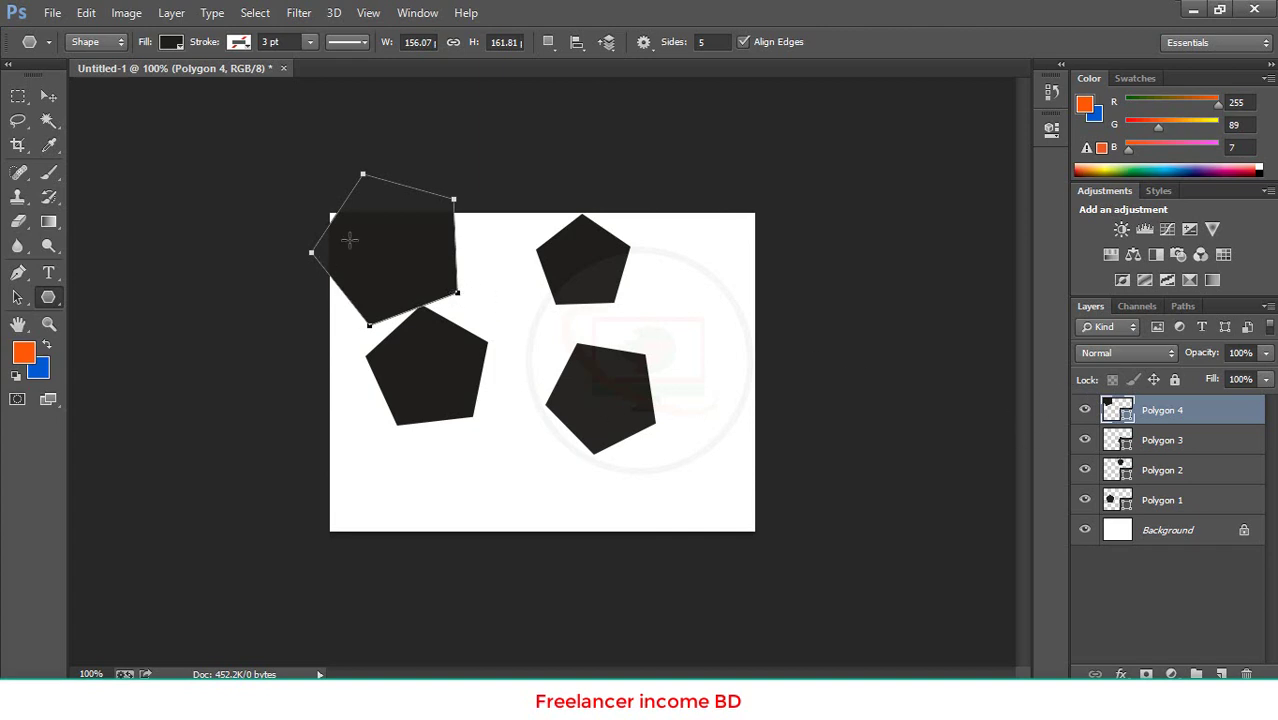
left_click(49, 96)
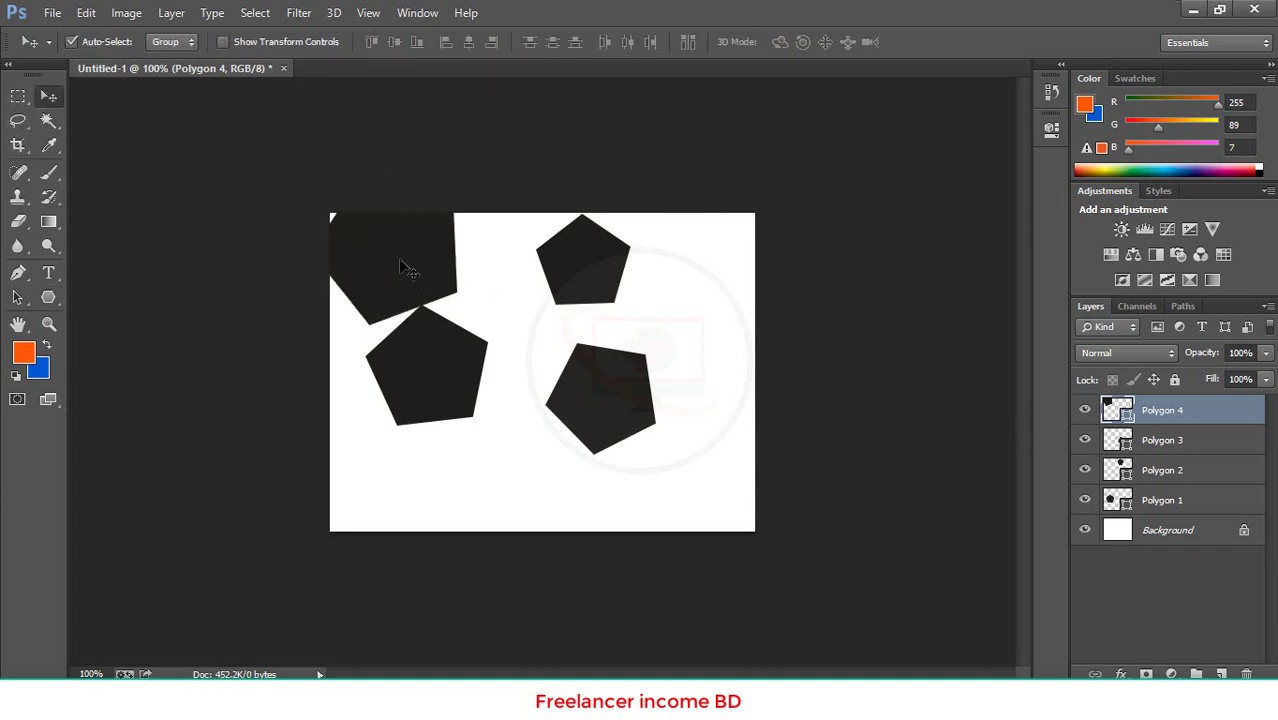
mouse_move(413, 288)
left_mouse_down()
mouse_move(687, 362)
mouse_move(712, 515)
left_mouse_up()
Rearrange the four pentagons into a cluster across the canvas's lower centre.
left_click_drag(616, 422, 440, 280)
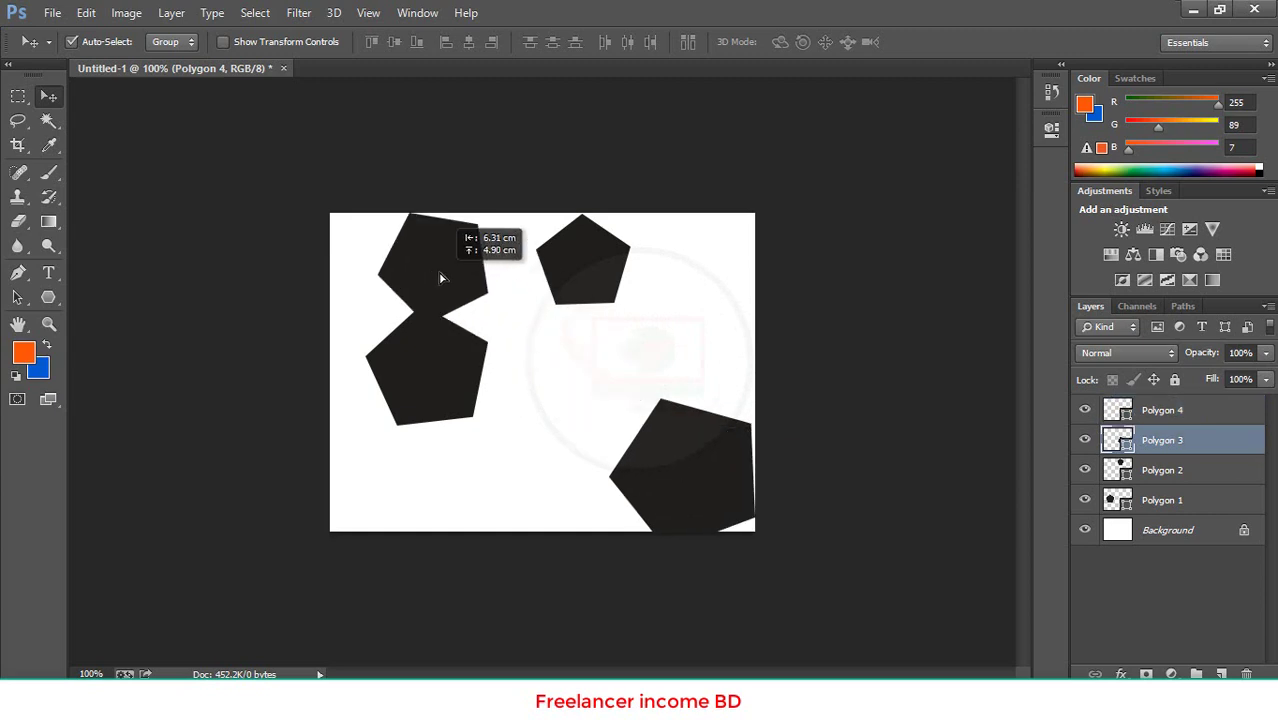
mouse_move(462, 388)
left_mouse_down()
mouse_move(434, 408)
mouse_move(437, 451)
left_mouse_up()
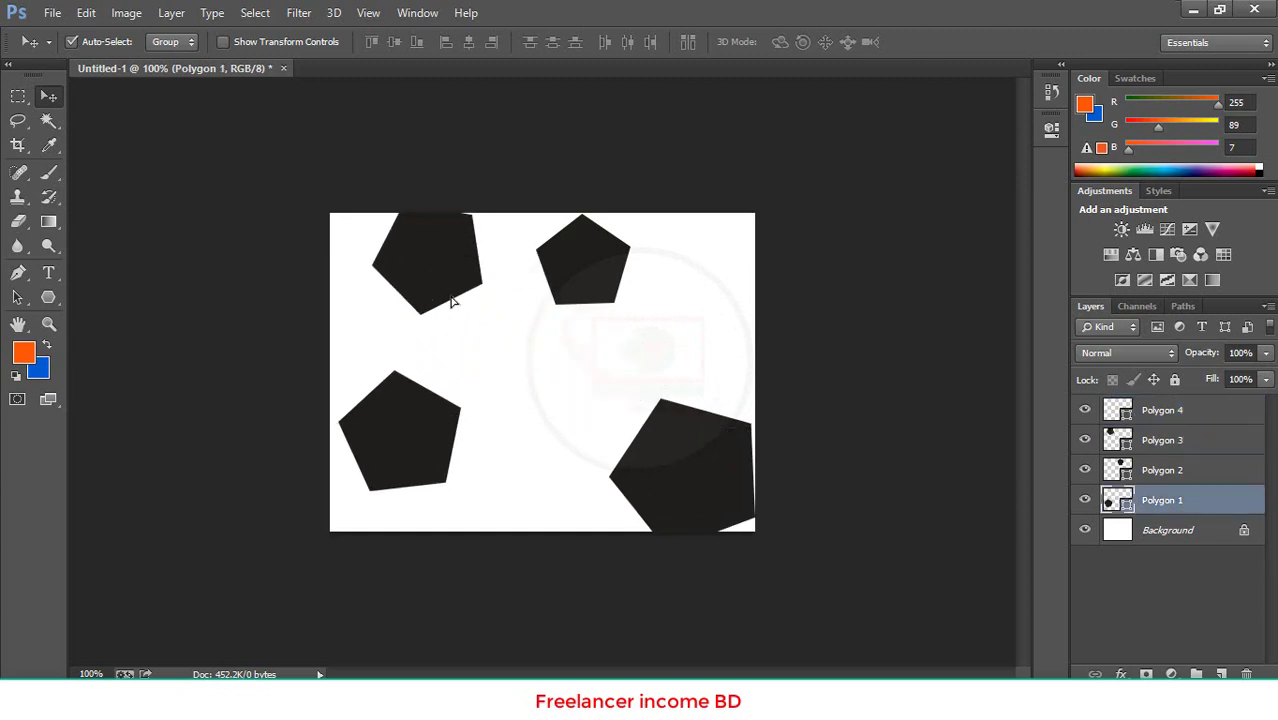
mouse_move(413, 287)
left_mouse_down()
mouse_move(480, 356)
mouse_move(462, 362)
left_mouse_up()
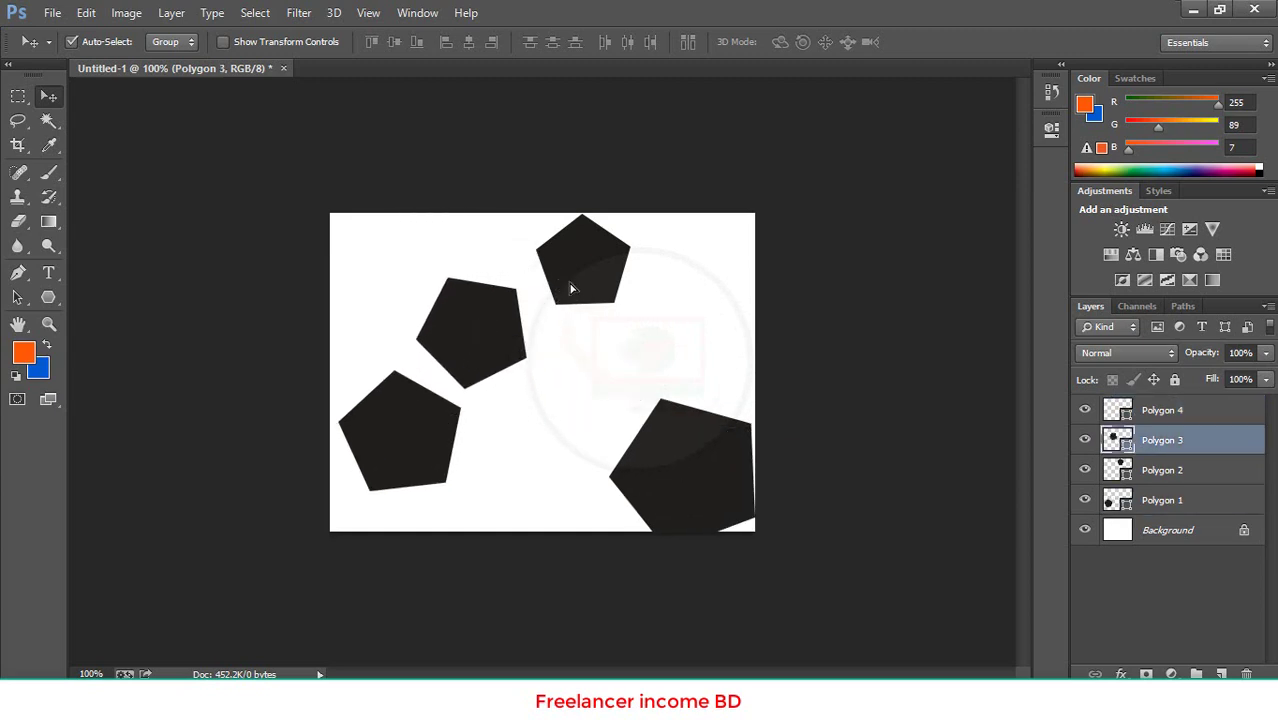
mouse_move(565, 286)
left_mouse_down()
mouse_move(585, 342)
mouse_move(572, 341)
left_mouse_up()
left_click_drag(690, 479, 547, 463)
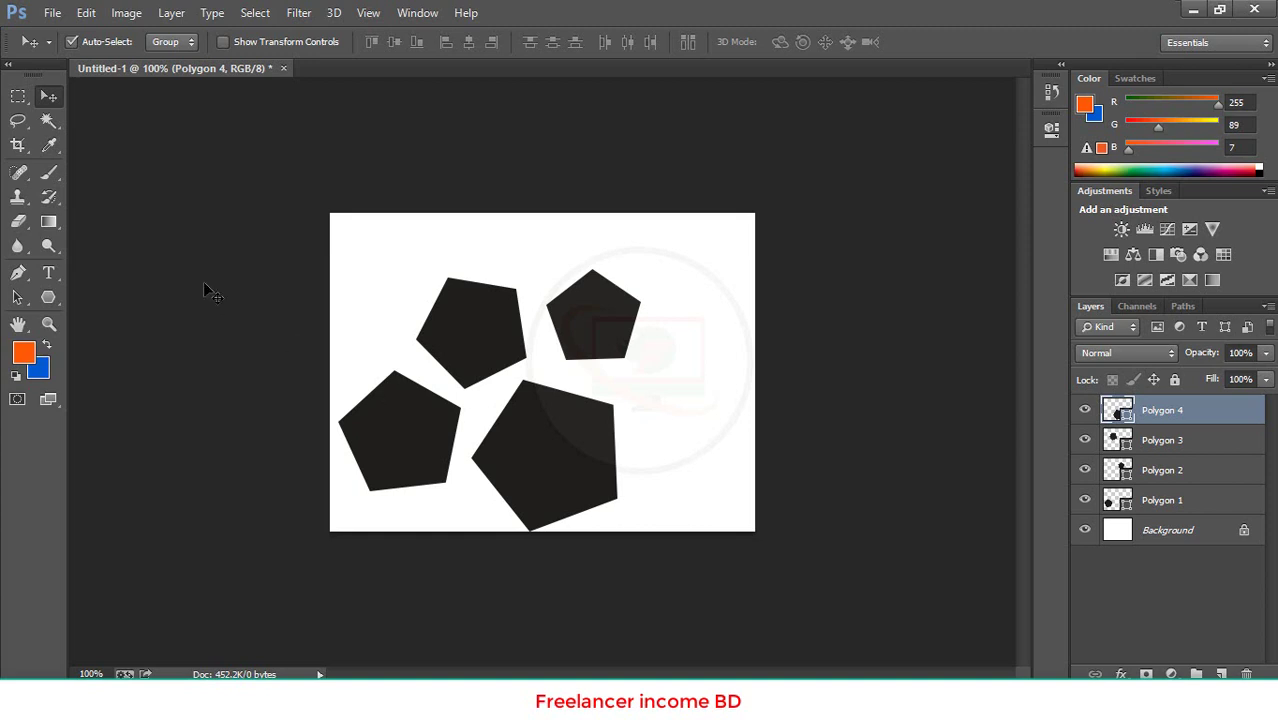
Draw a fifth pentagon, Polygon 5, at the canvas's upper left.
left_click(381, 250)
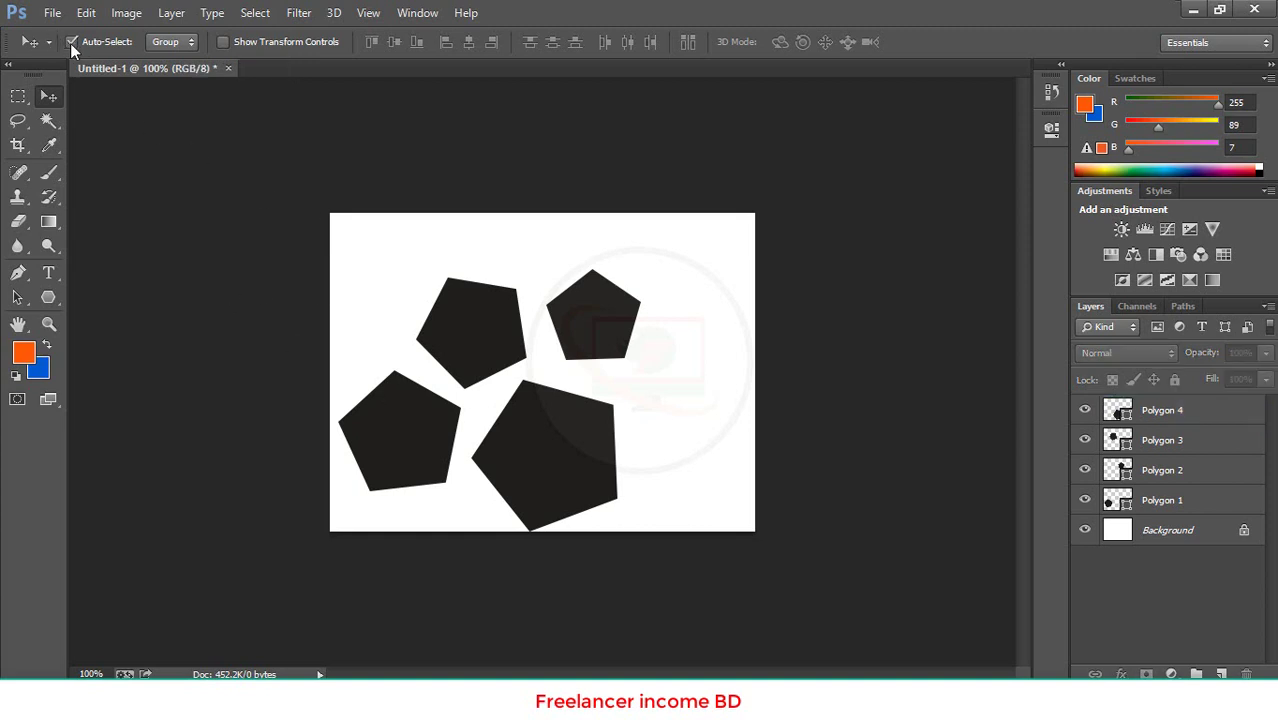
left_click(48, 297)
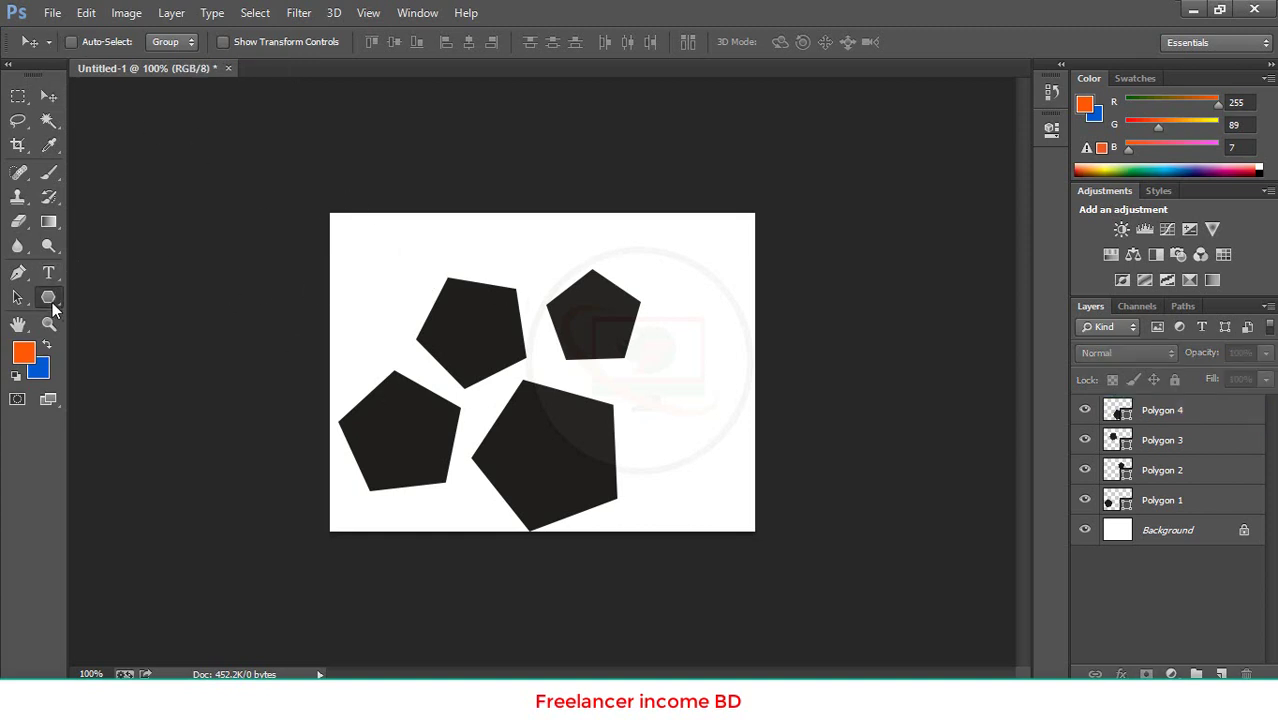
left_click_drag(338, 258, 397, 314)
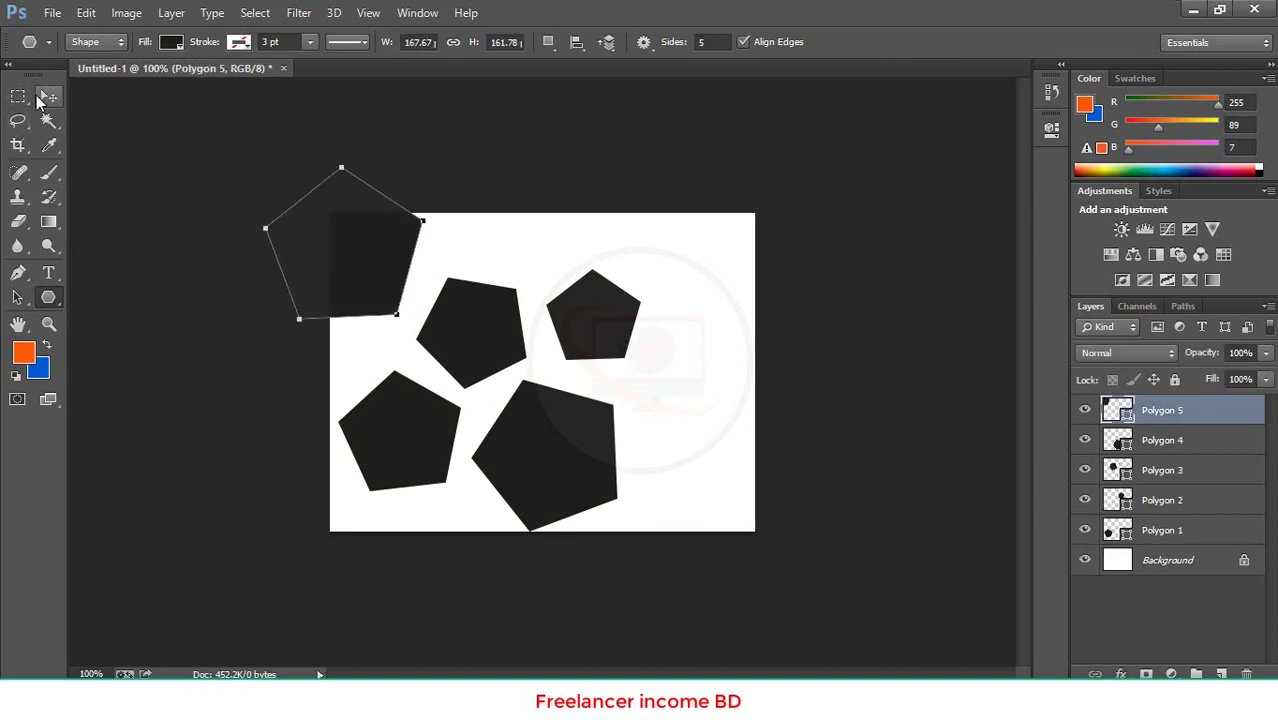
left_click(48, 96)
Move Polygon 5 to the canvas's right edge and set Auto-Select to Layer instead of Group.
mouse_move(353, 260)
left_mouse_down()
mouse_move(594, 296)
mouse_move(705, 424)
left_mouse_up()
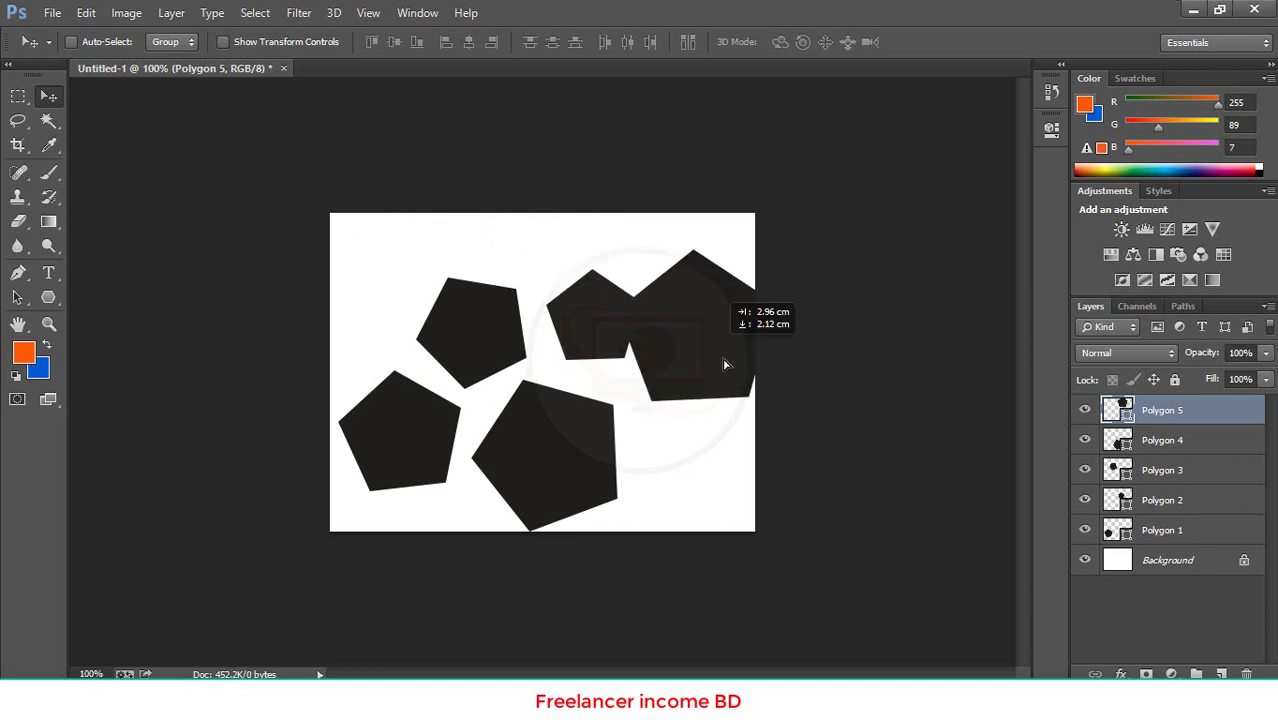
left_click(189, 45)
left_click(180, 88)
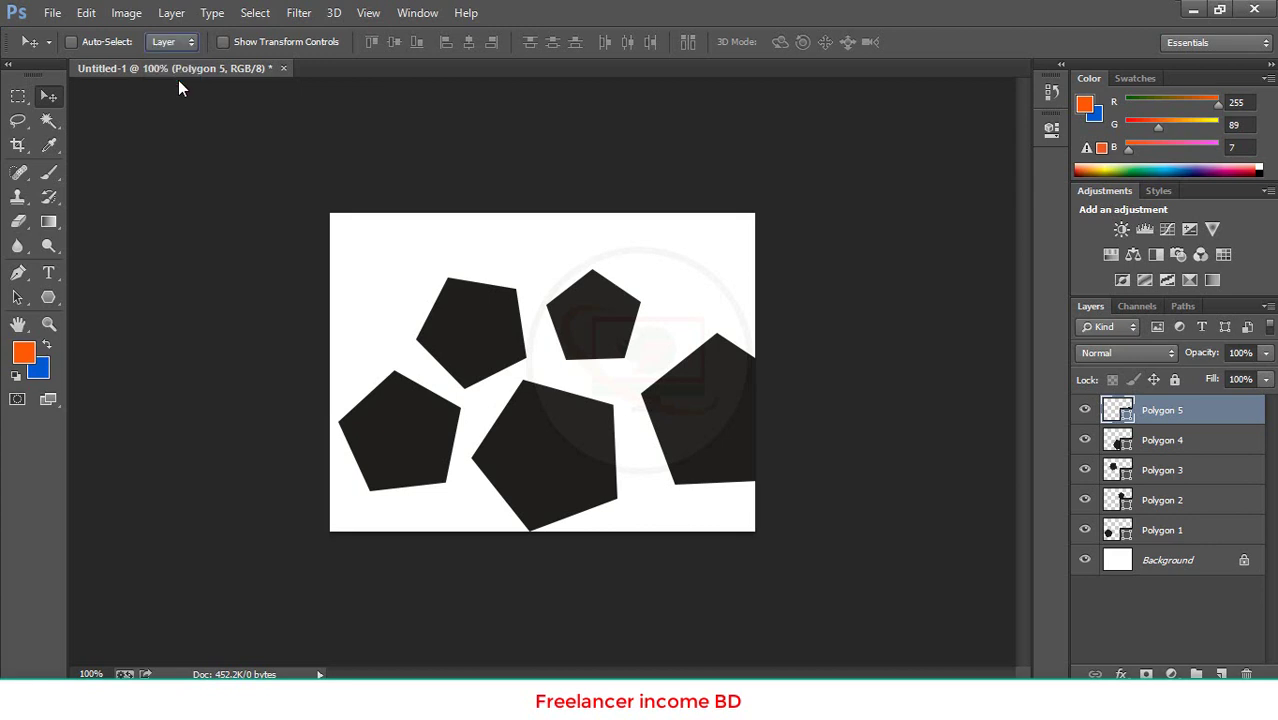
Draw Polygon 6 and tuck it into the canvas's top-left corner, keeping Auto-Select on Layer.
left_click(48, 297)
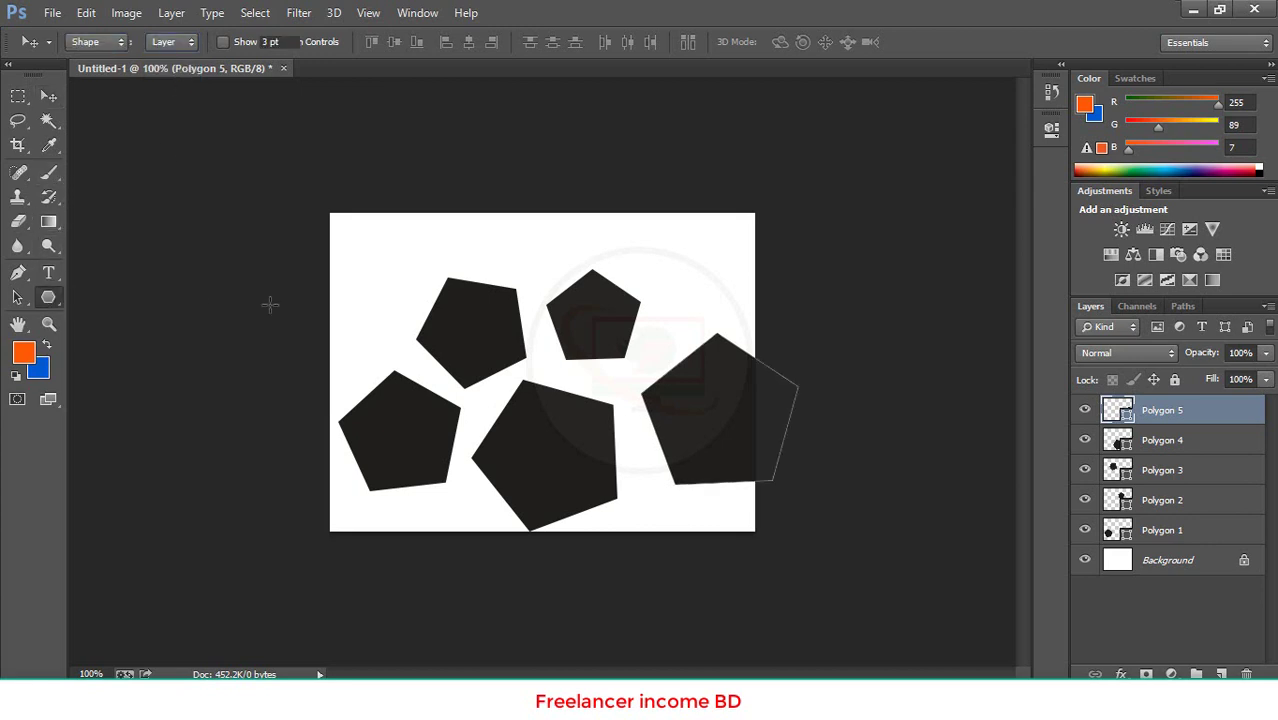
left_click_drag(348, 248, 396, 291)
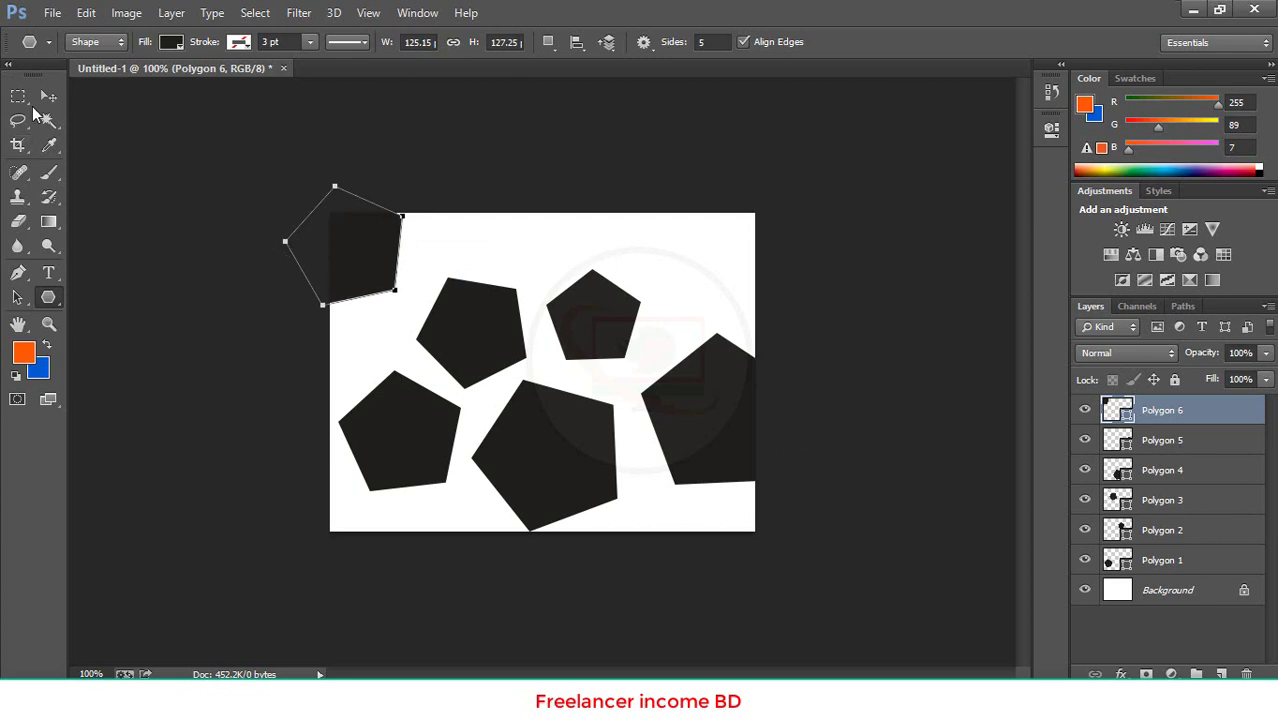
left_click(48, 96)
left_click_drag(433, 257, 488, 262)
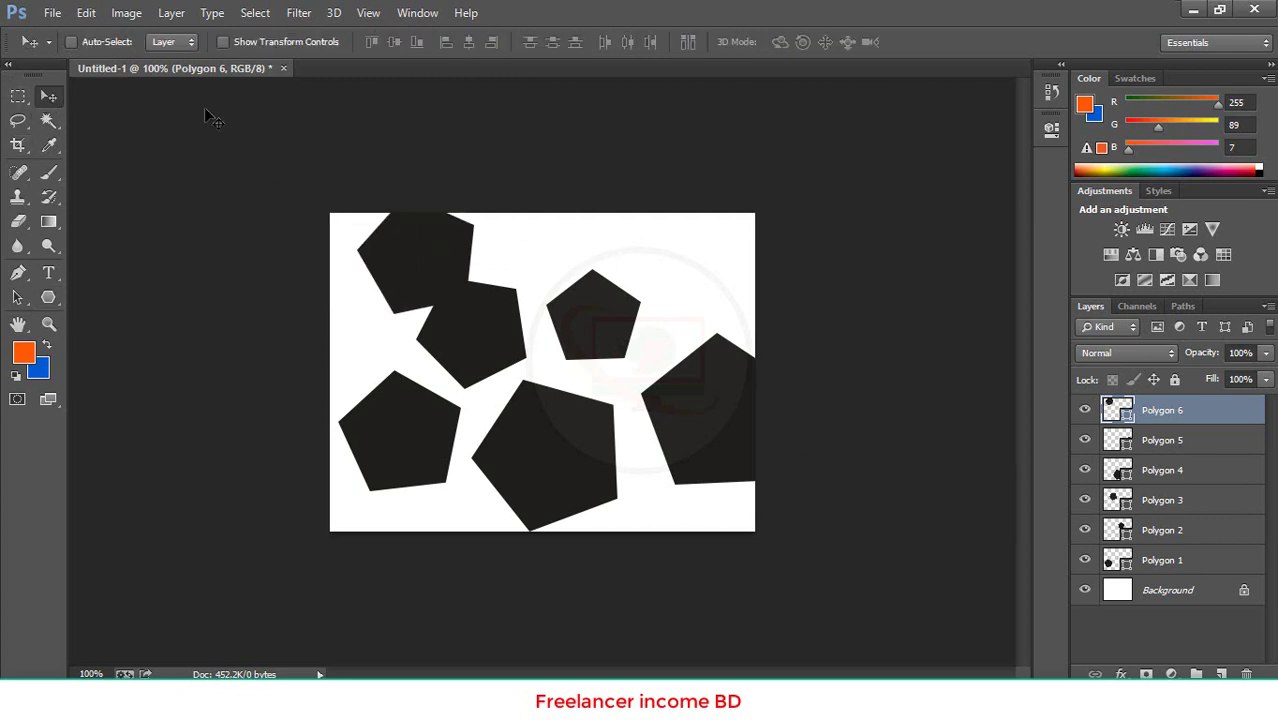
left_click(186, 42)
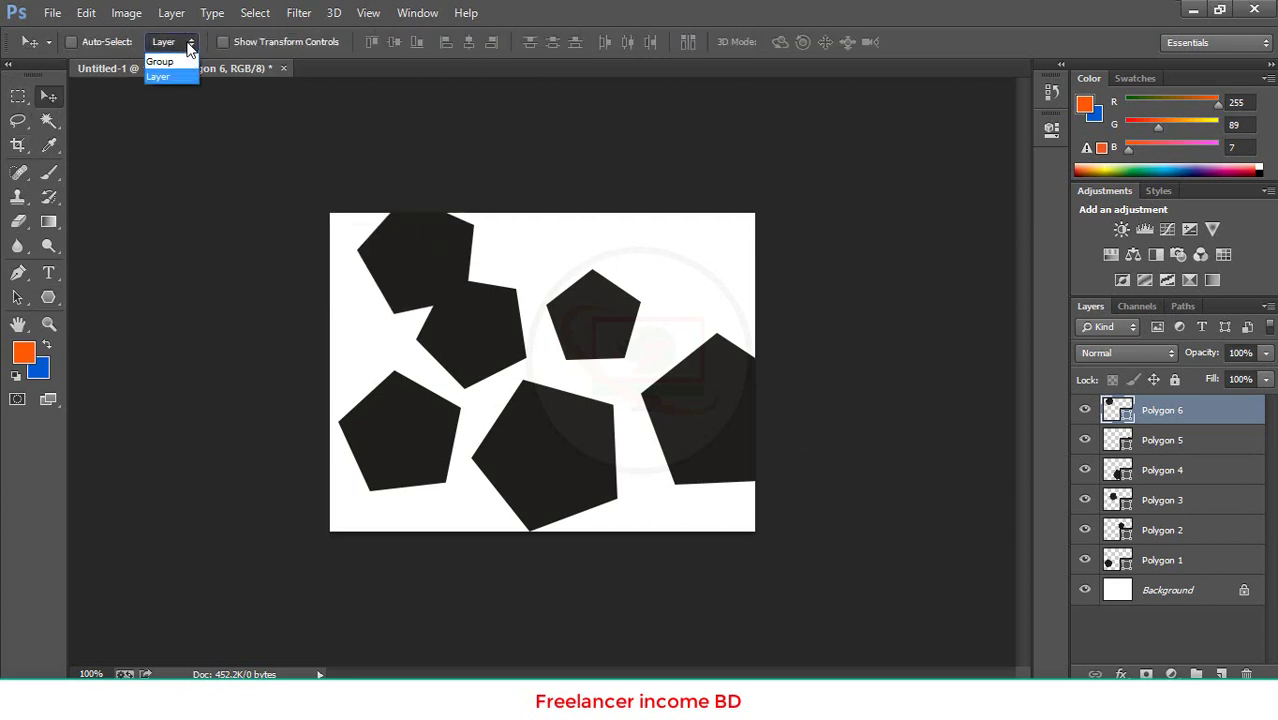
left_click(179, 78)
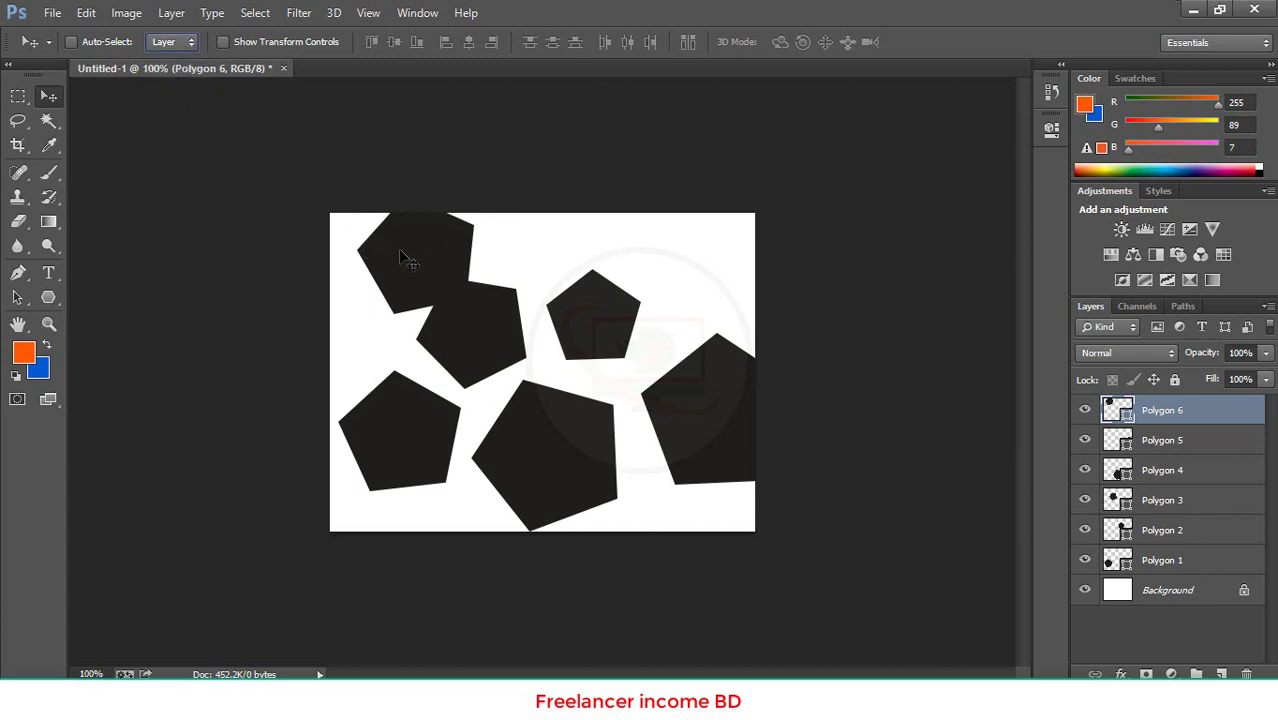
left_click_drag(391, 266, 364, 268)
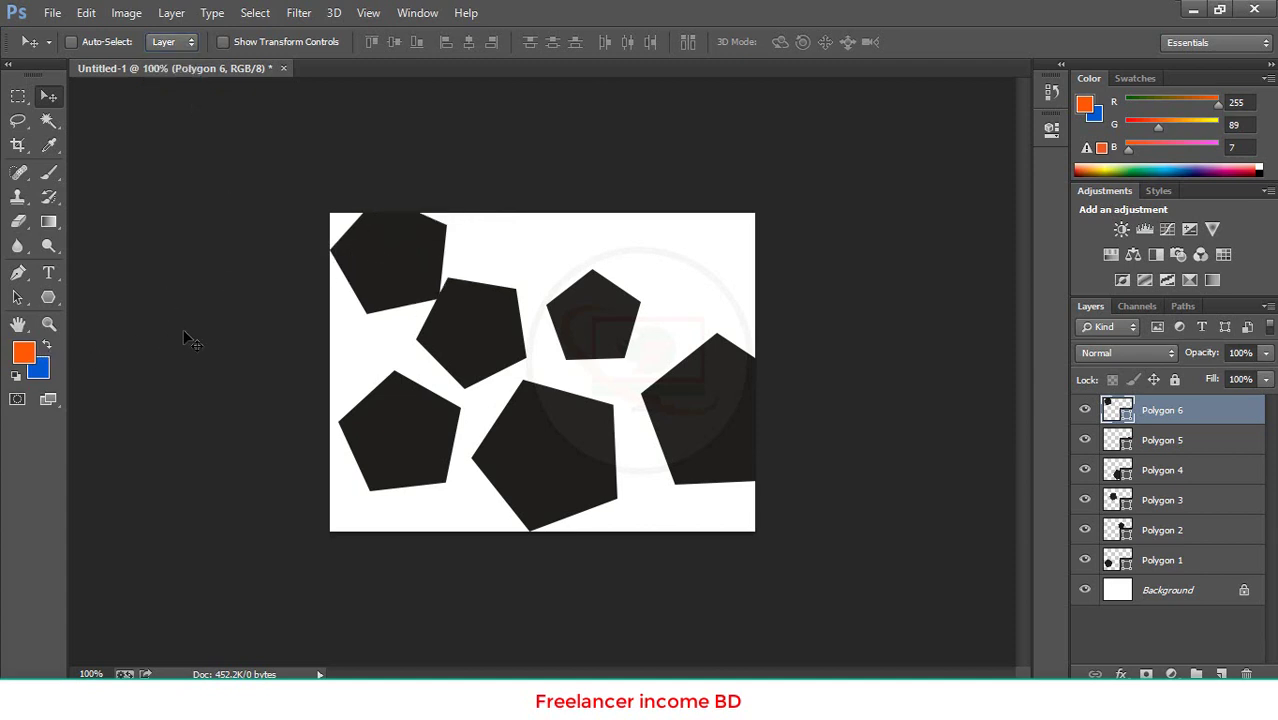
Fill the top-left Polygon 6 pentagon with purple #8e03f0 and nudge it slightly left.
key("alt+BackSpace")
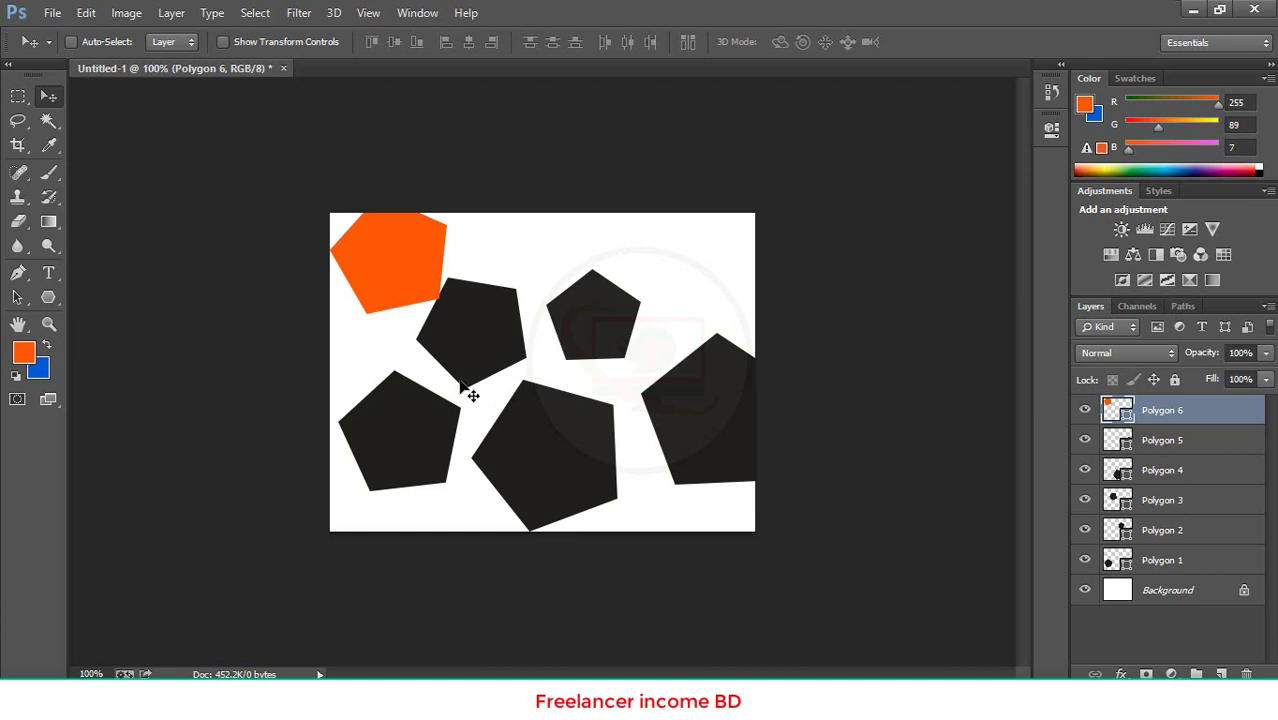
left_click(28, 360)
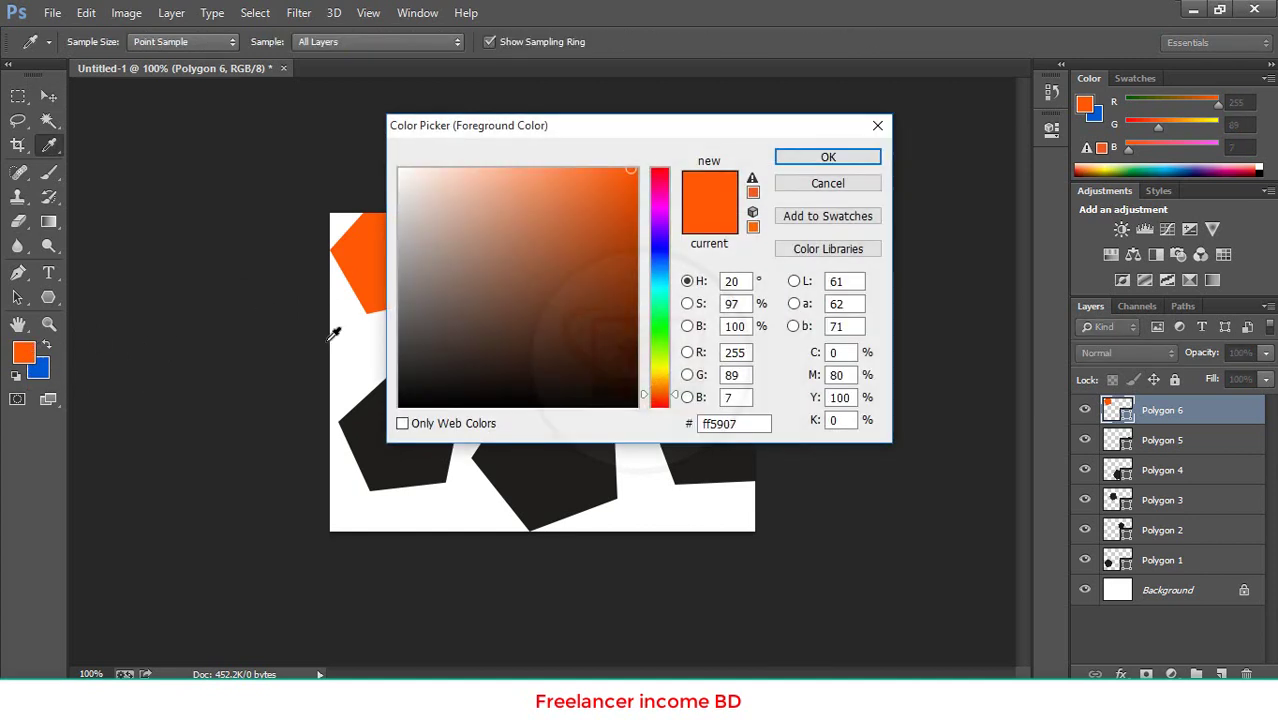
mouse_move(613, 304)
left_mouse_down()
mouse_move(610, 328)
mouse_move(612, 273)
left_mouse_up()
left_click(668, 224)
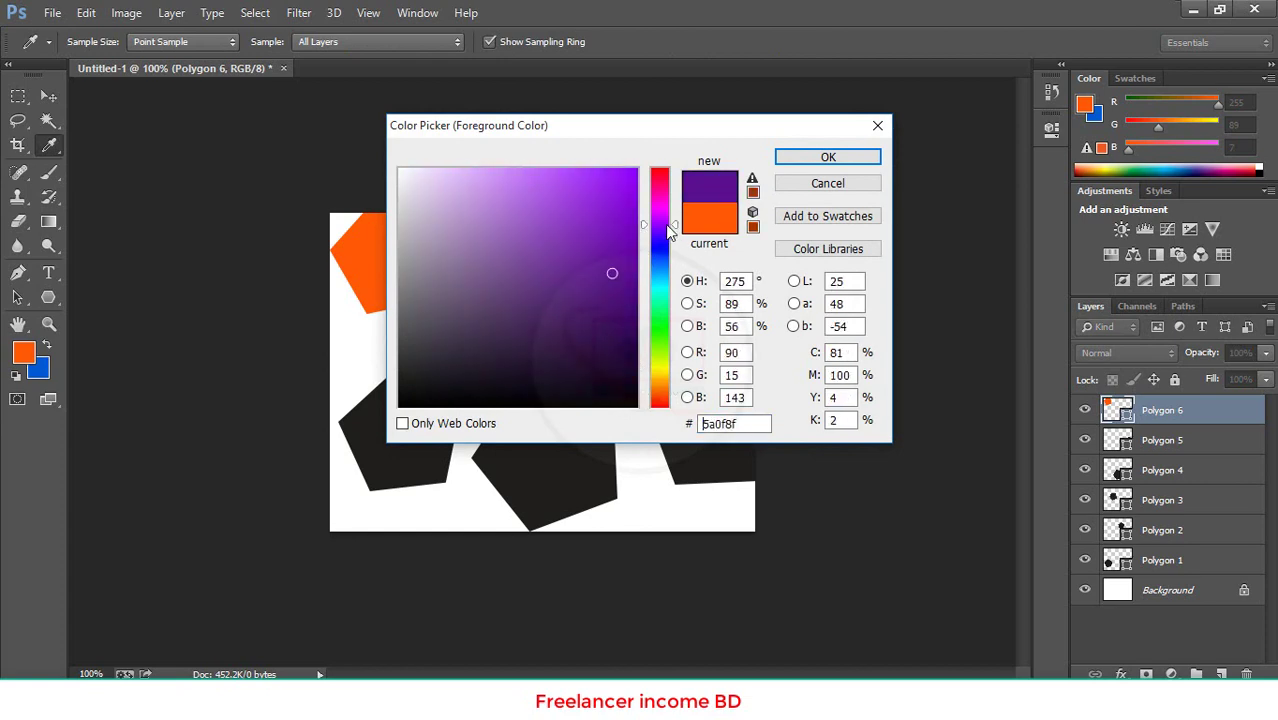
left_click(636, 182)
left_click(805, 158)
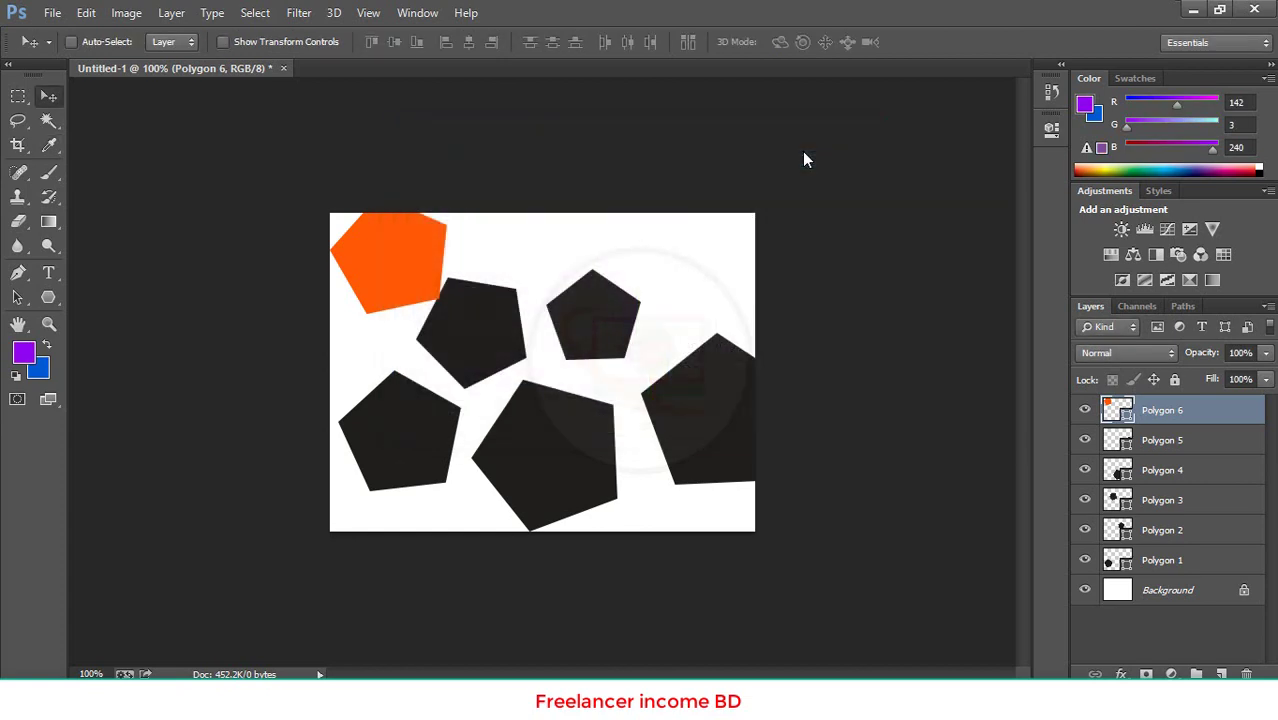
key("alt+BackSpace")
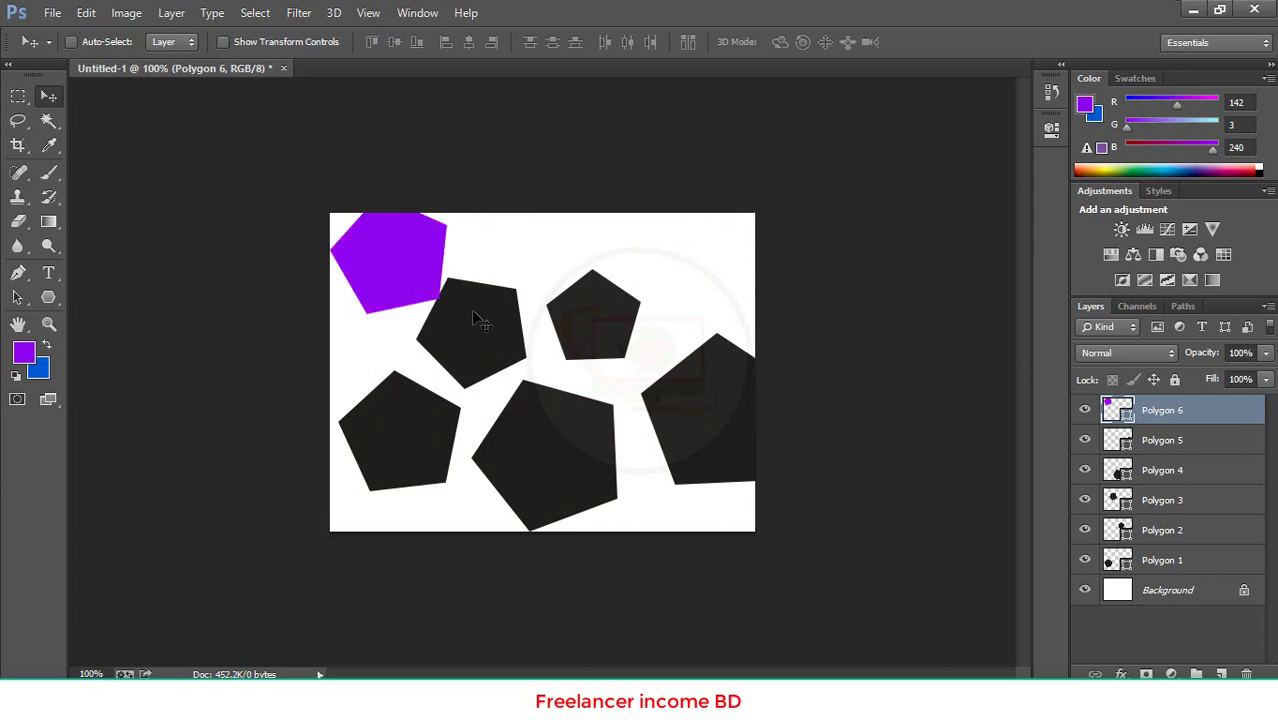
left_click_drag(478, 322, 468, 326)
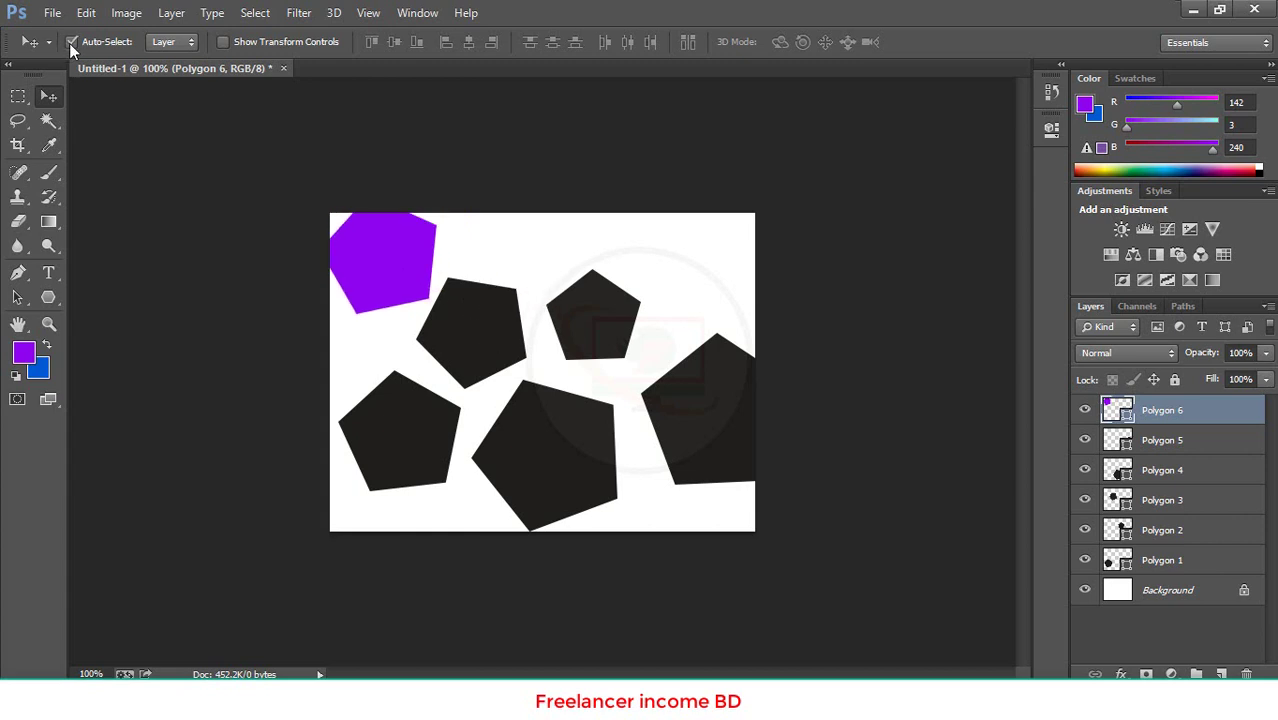
Move Polygon 3 beside the purple pentagon, fill it red (R240 G3 B64), and shift Polygon 2 up-right.
left_click(448, 328)
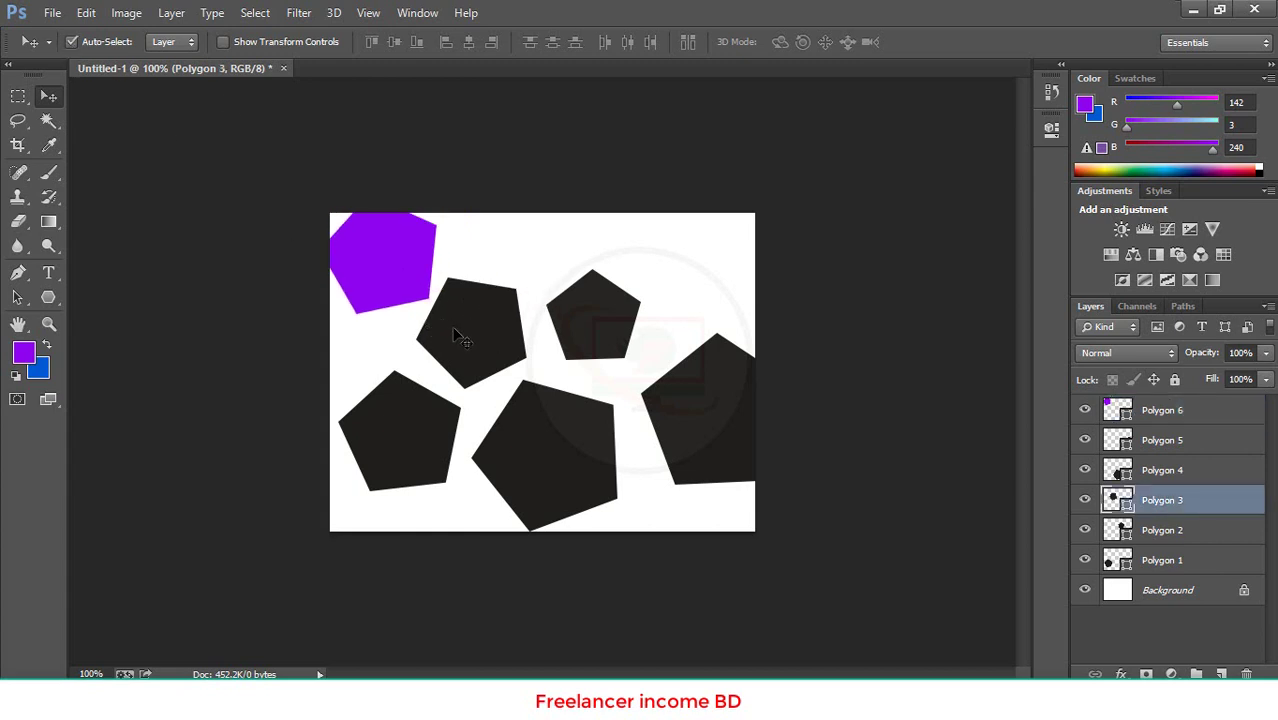
left_click_drag(453, 329, 483, 270)
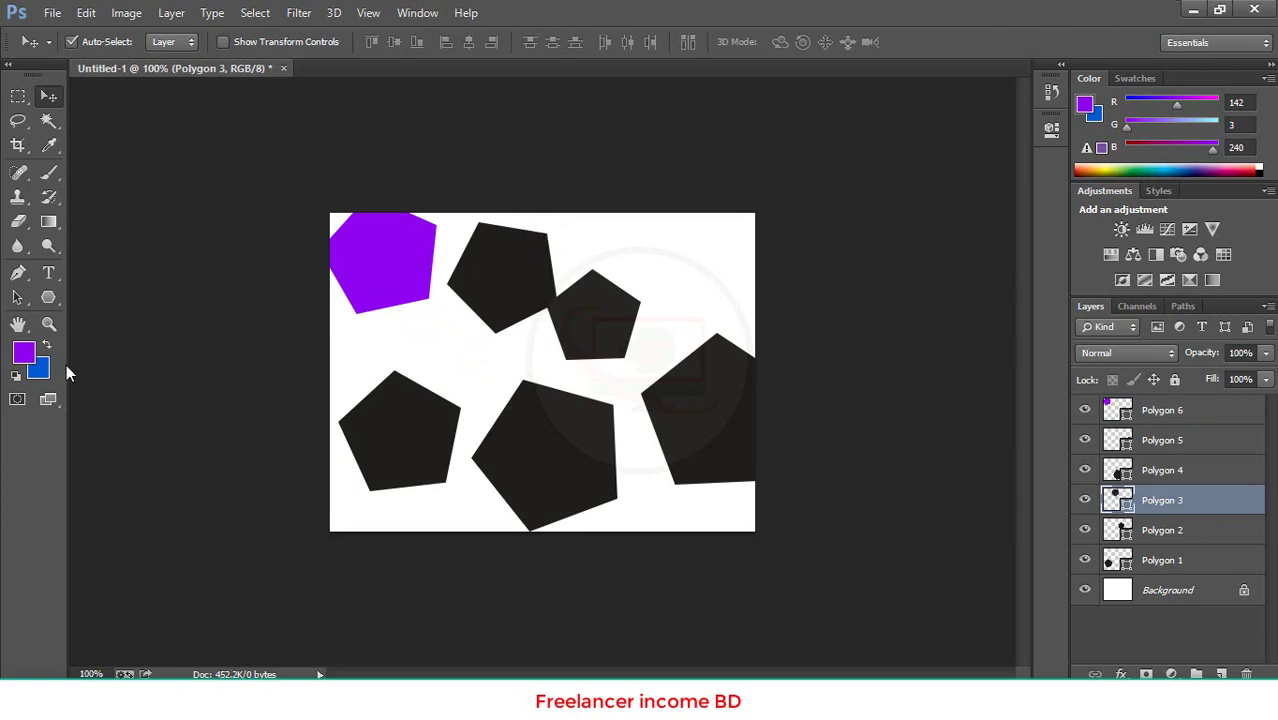
left_click(24, 360)
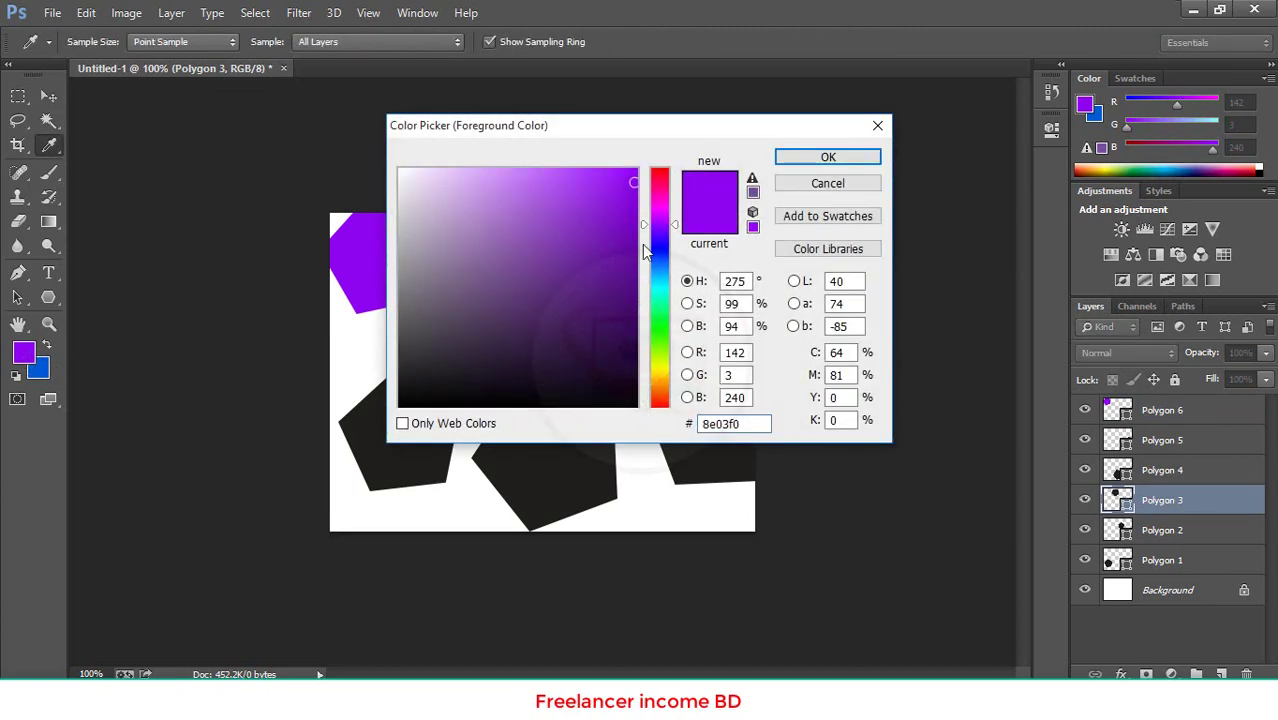
mouse_move(645, 252)
left_mouse_down()
mouse_move(655, 183)
mouse_move(692, 183)
left_mouse_up()
left_click(828, 157)
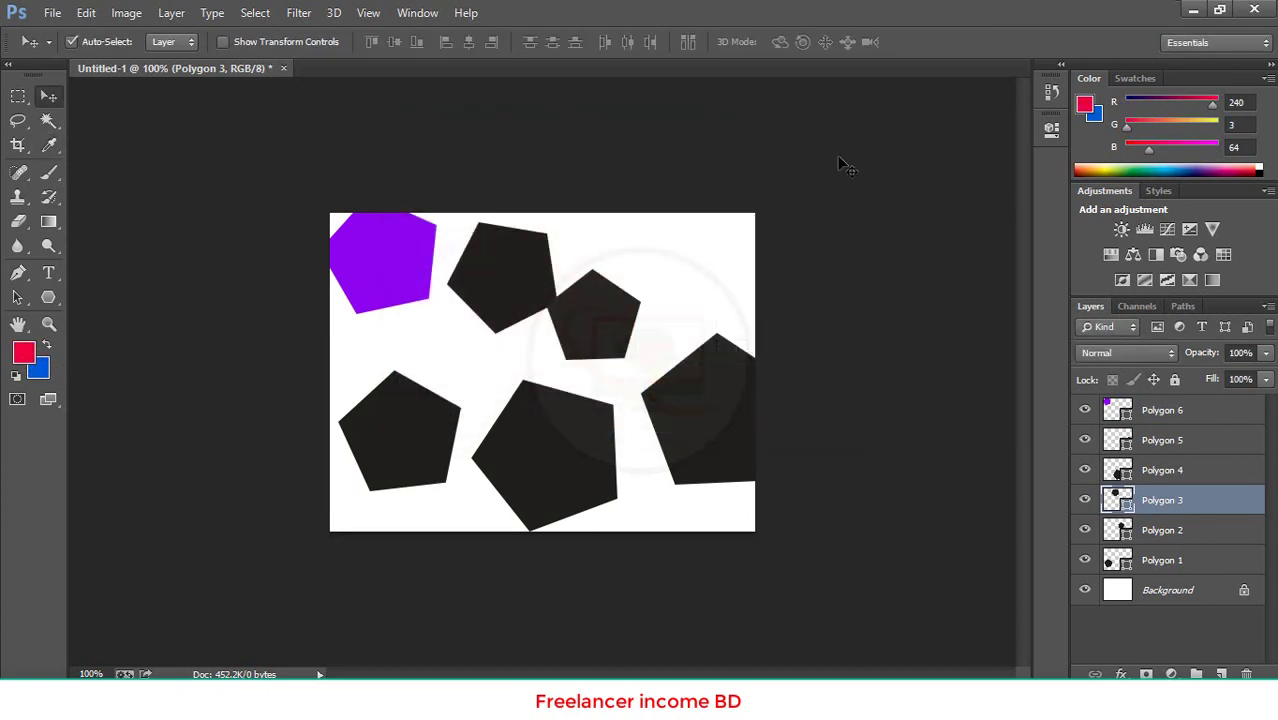
key("alt+BackSpace")
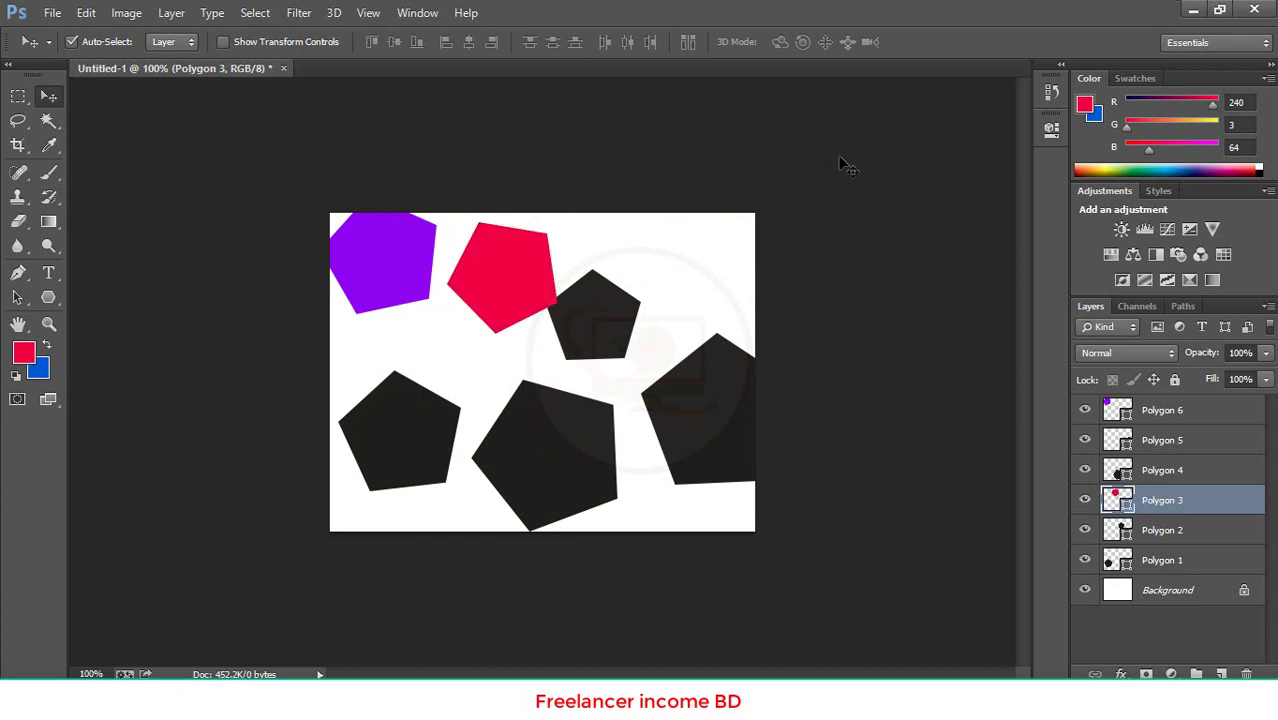
left_click_drag(605, 330, 651, 293)
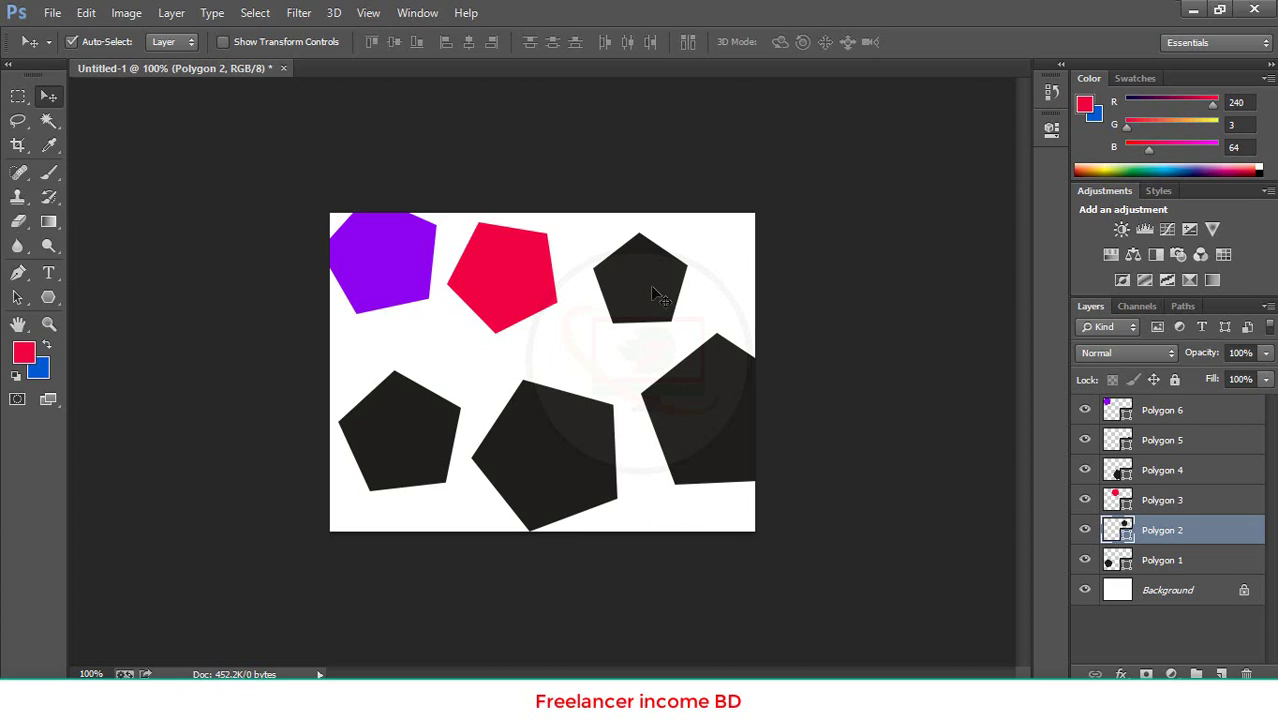
Fill the small Polygon 2 pentagon green #03f06d and nudge Polygon 5 slightly left.
left_click(24, 356)
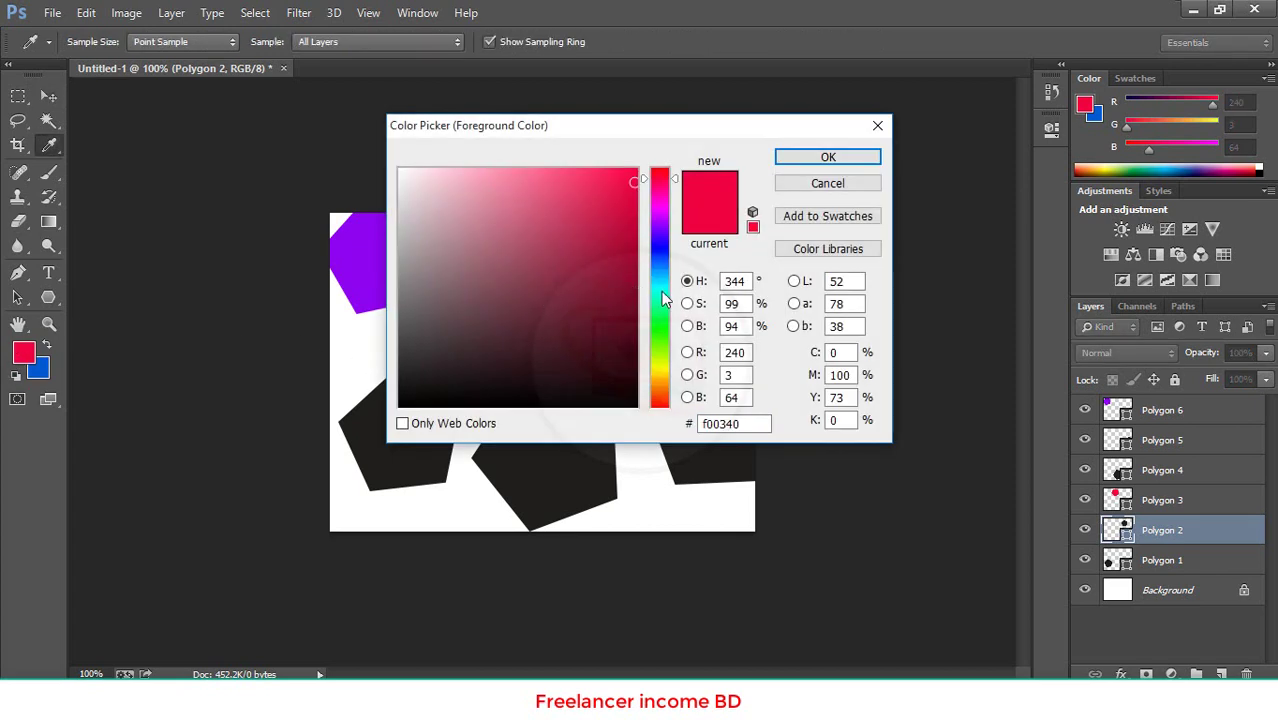
left_click(660, 310)
left_click(810, 162)
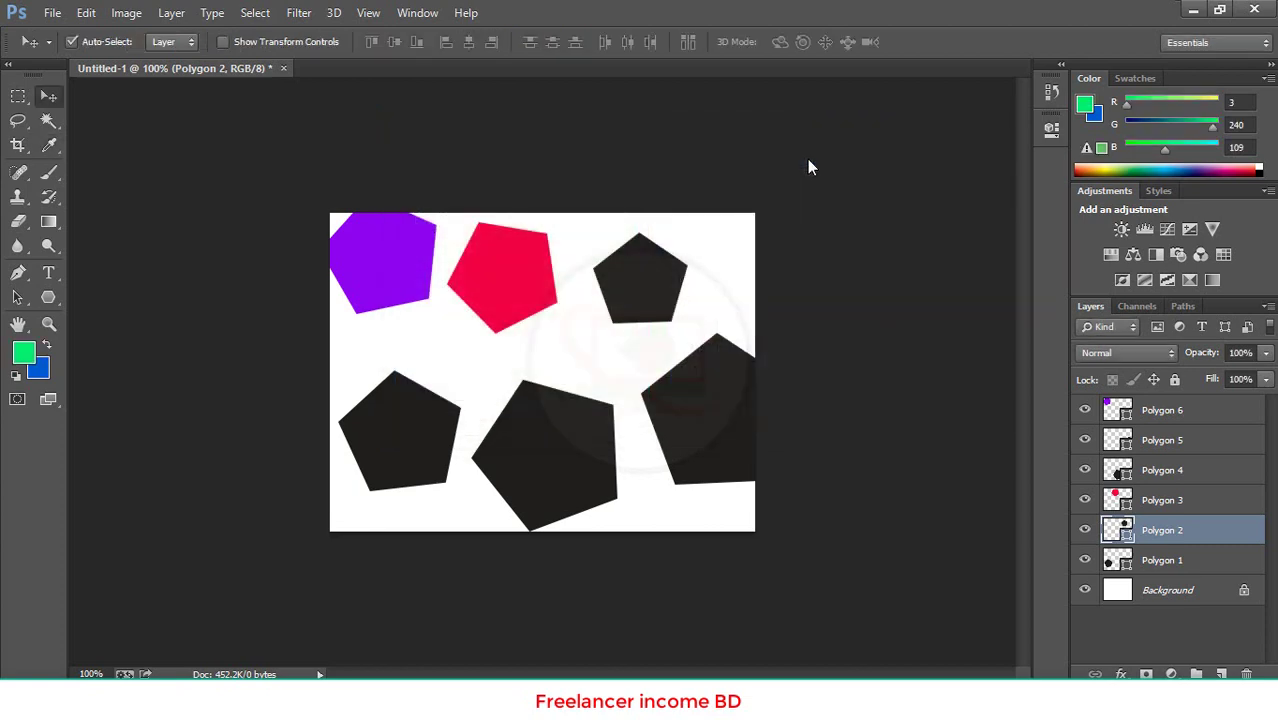
key("alt+BackSpace")
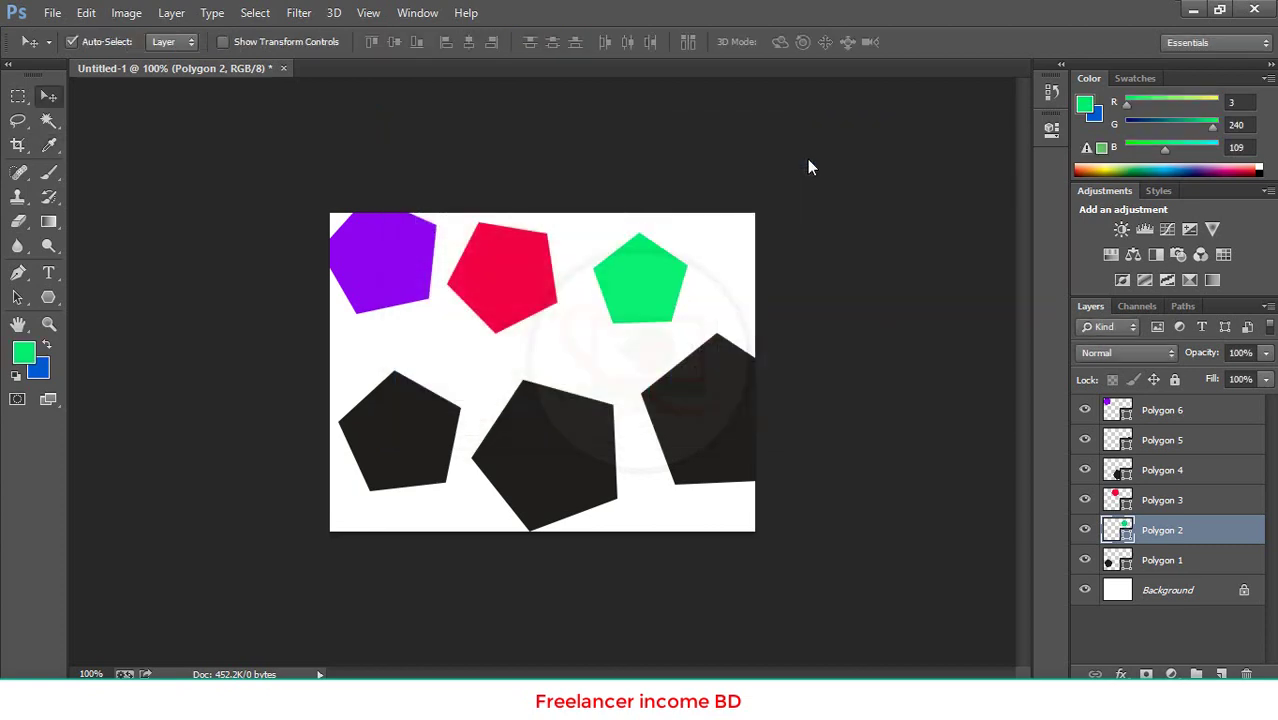
left_click_drag(706, 394, 684, 391)
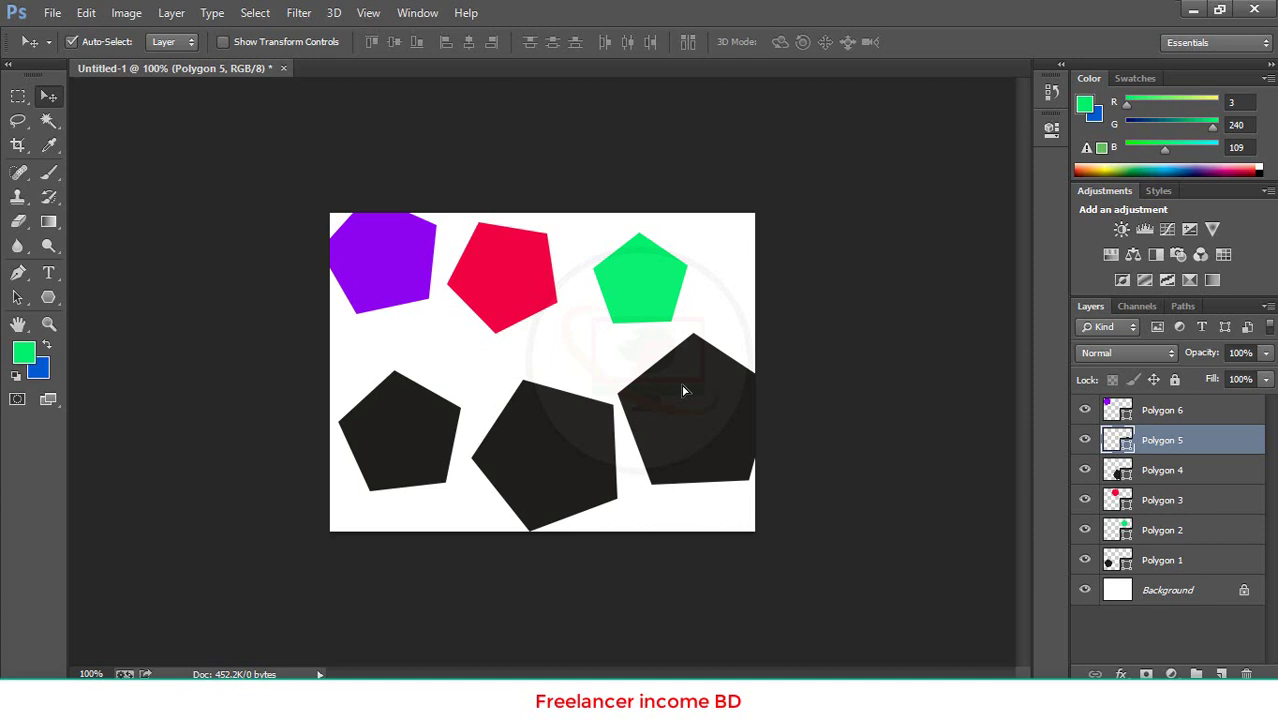
Marquee-select Polygon 1–6 and delete them, leaving only the white Background.
left_click_drag(285, 208, 820, 593)
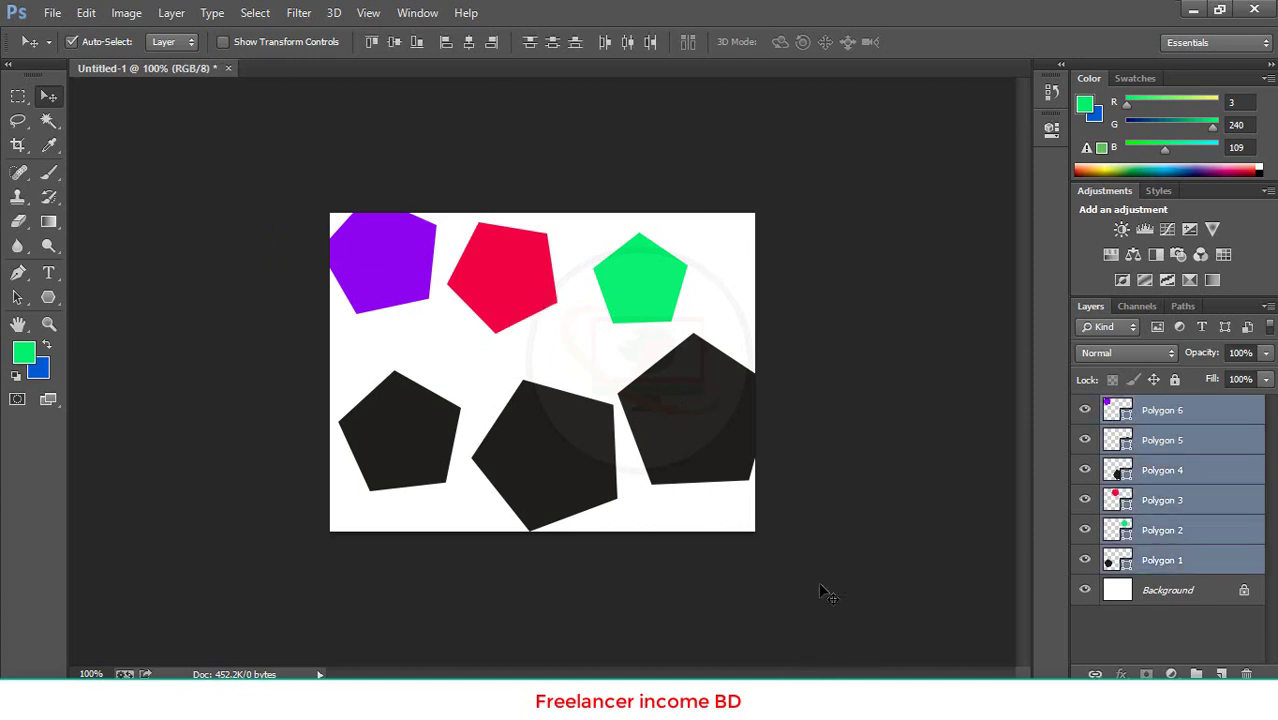
key("Delete")
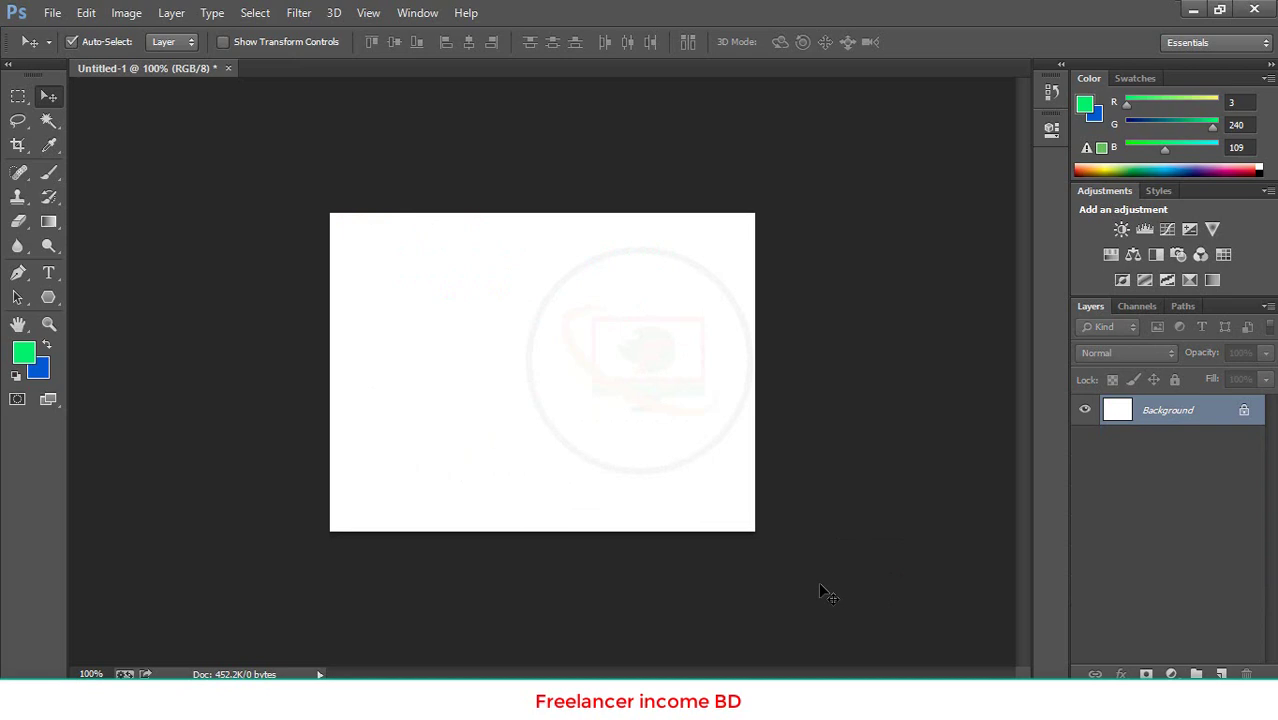